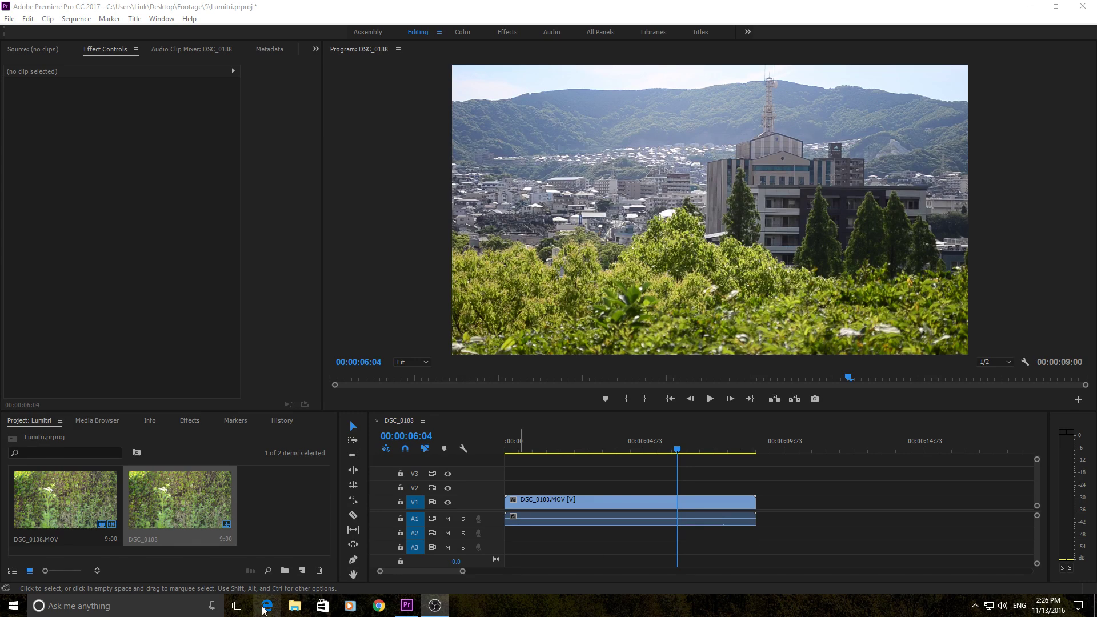
Apply the Lumetri Color video effect to the DSC_0188.MOV clip on track V1.
left_click(191, 422)
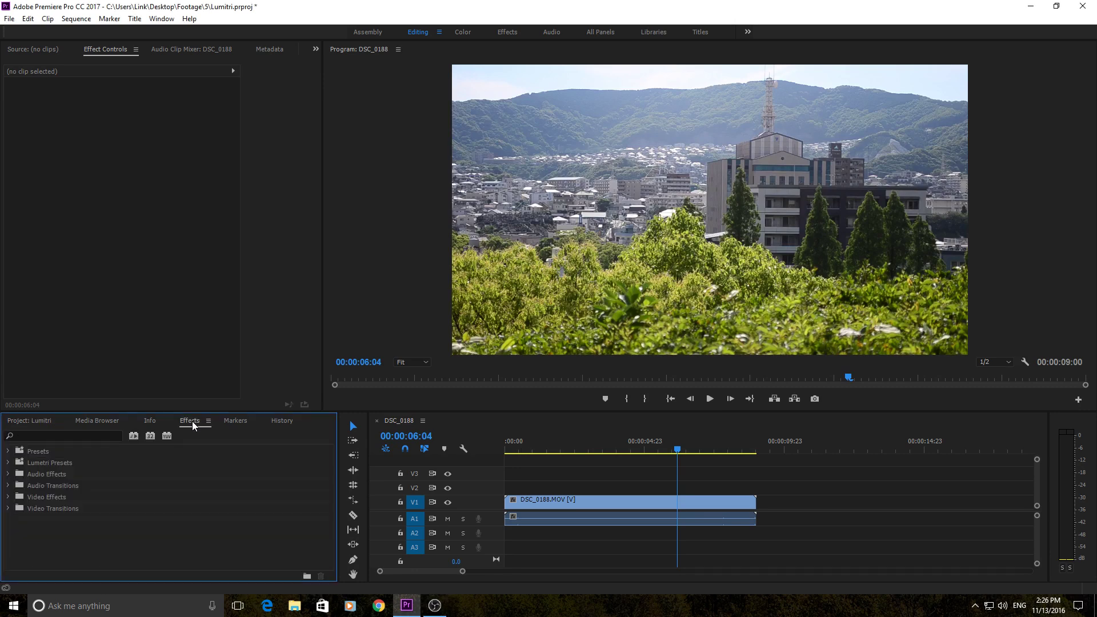
left_click(7, 497)
scroll(32, 524, "down", 1)
left_click(18, 517)
scroll(84, 529, "down", 5)
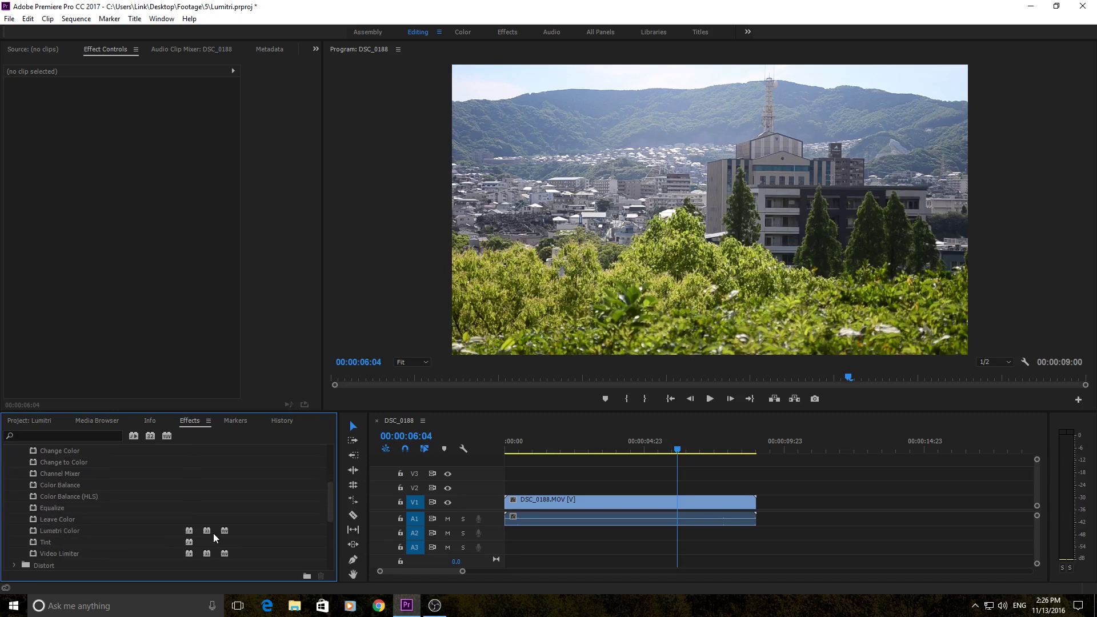
left_click_drag(63, 532, 609, 503)
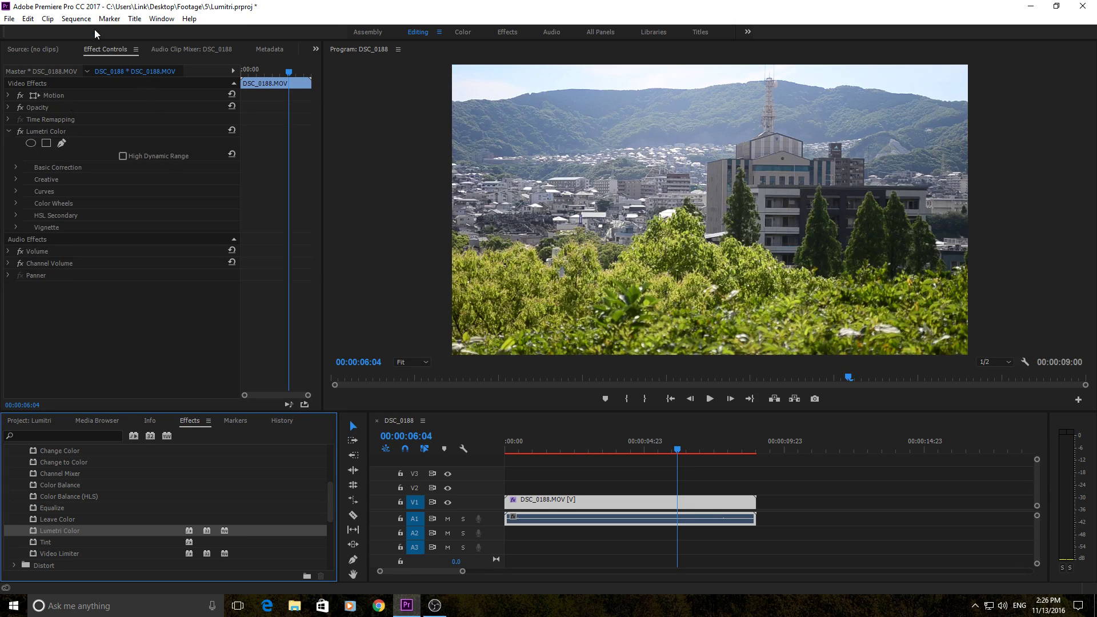
Display the DSC_0188.MOV clip's effect controls, with the audio effects collapsed and Lumetri Color's Vignette settings expanded.
left_click(53, 50)
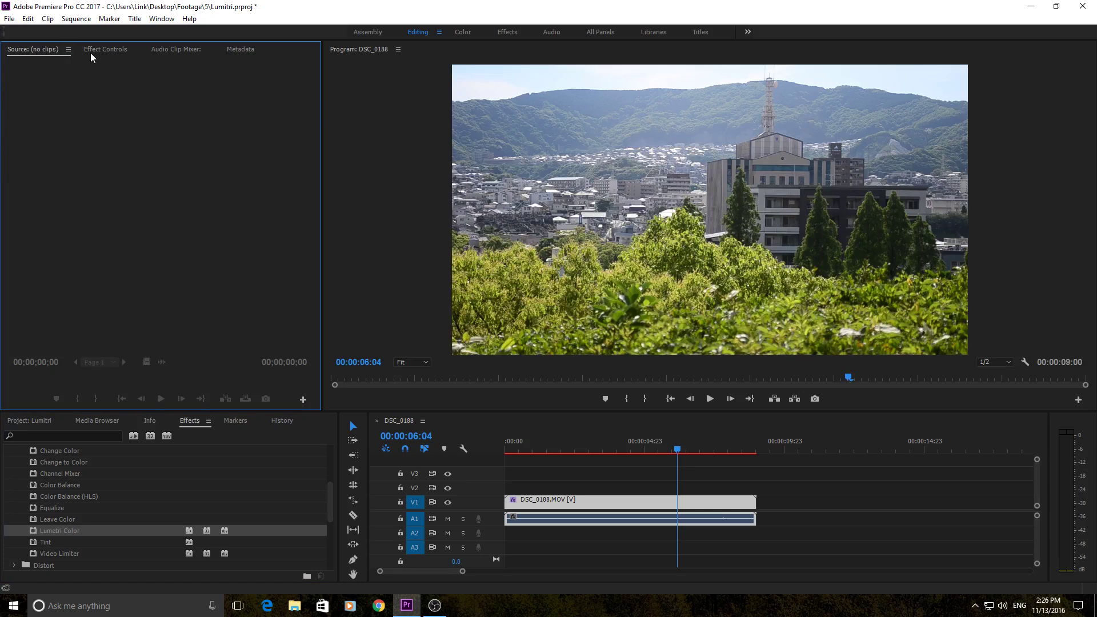
left_click(106, 51)
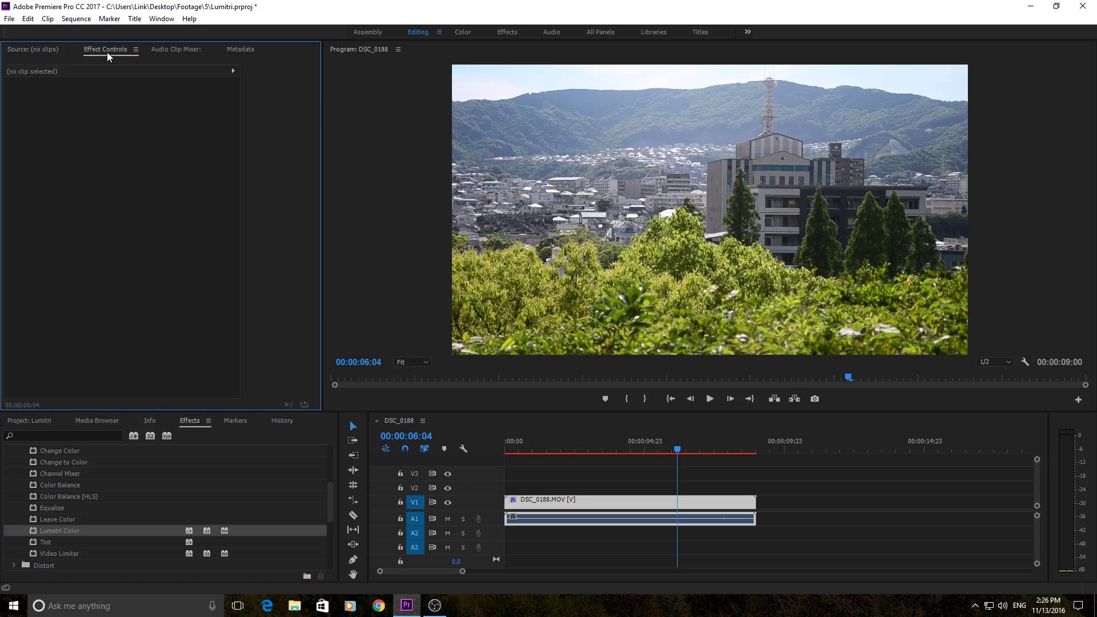
left_click(613, 503)
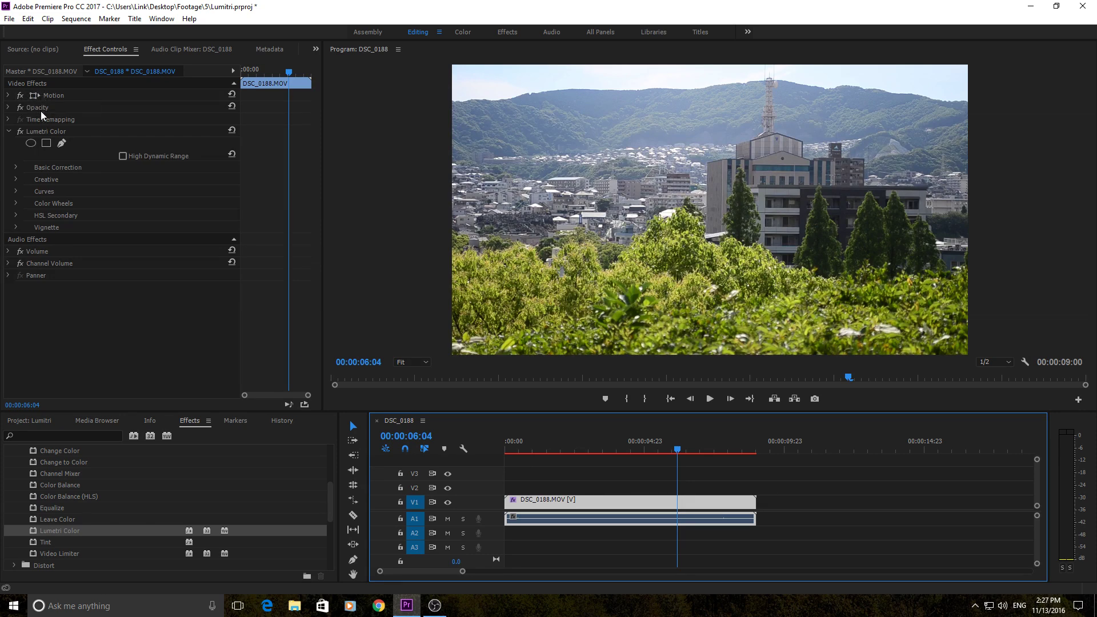
left_click(233, 240)
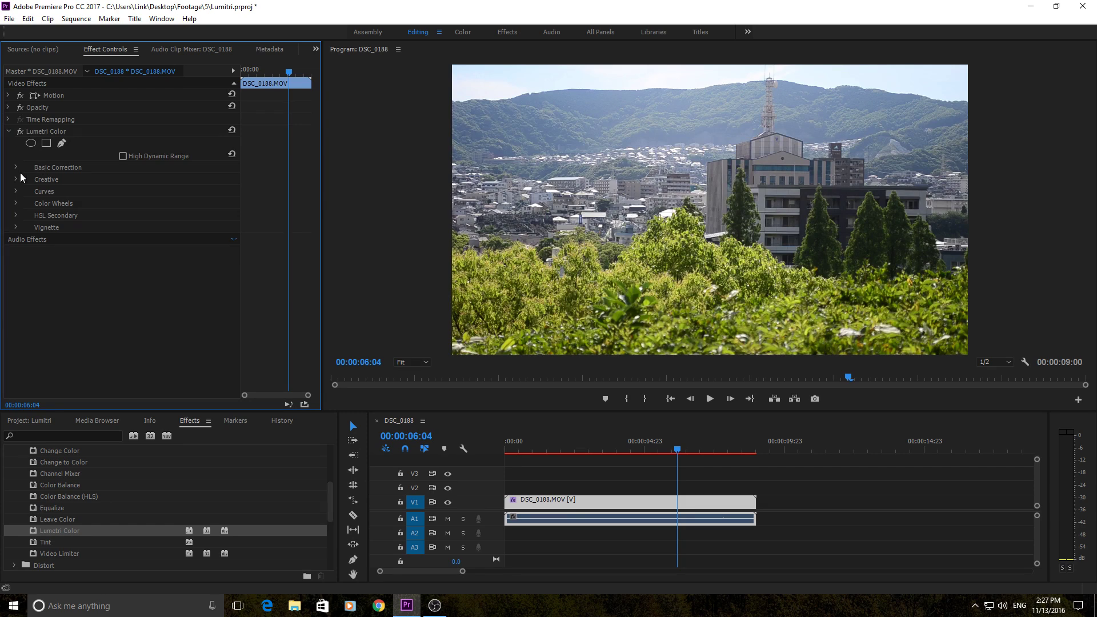
left_click(15, 228)
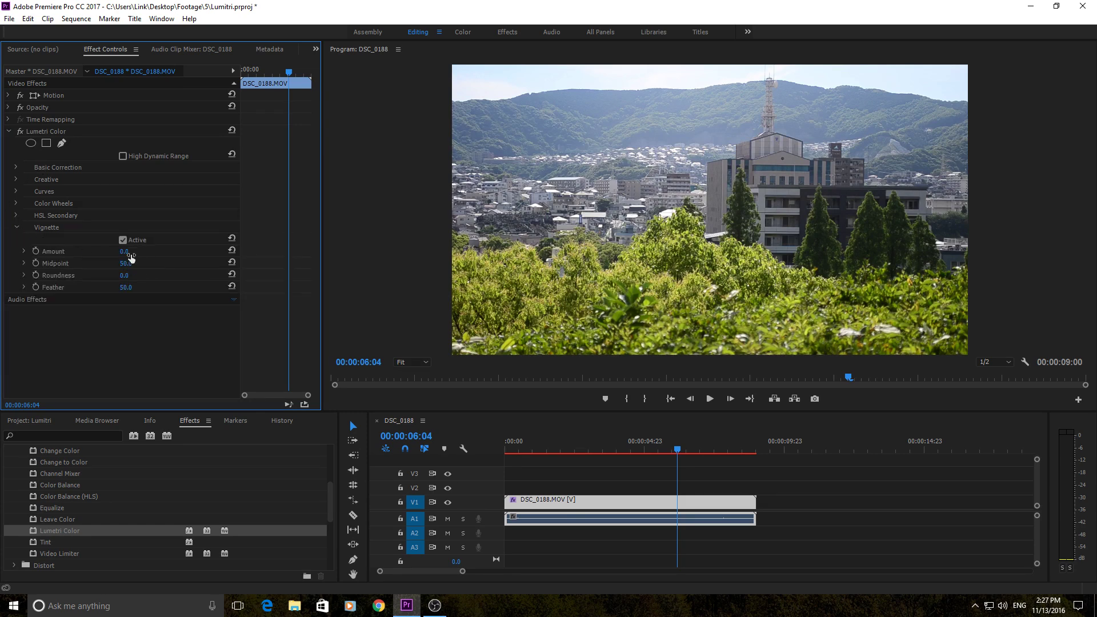
Try a negative vignette Amount of about -3.1, return it to 0, and set it to 5.
mouse_move(130, 256)
left_mouse_down()
mouse_move(102, 256)
mouse_move(113, 257)
left_mouse_up()
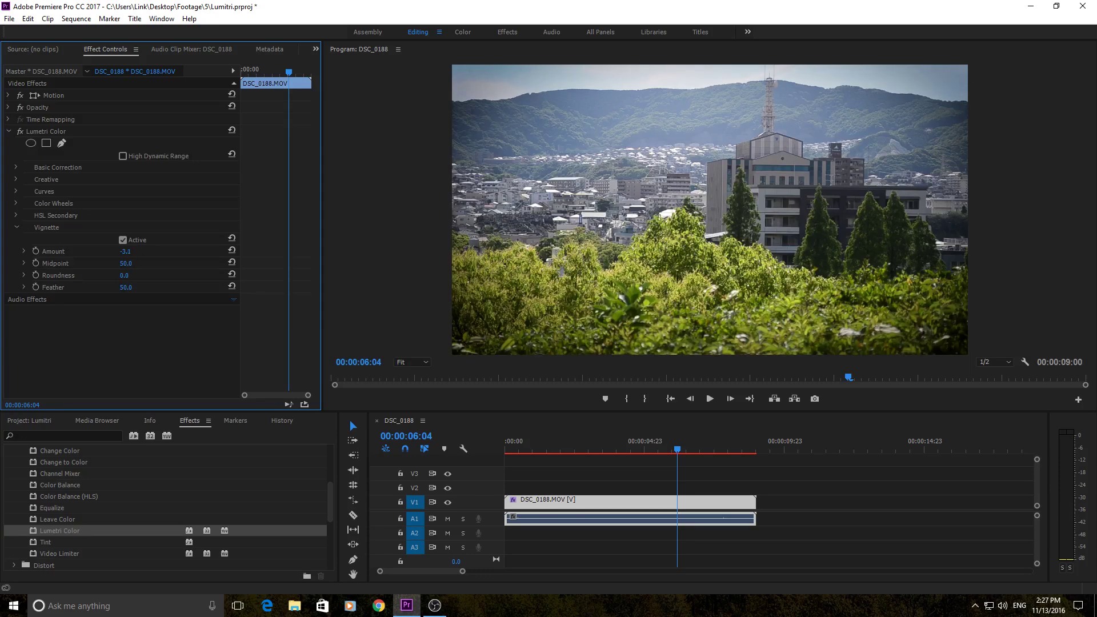
mouse_move(116, 256)
left_mouse_down()
mouse_move(159, 256)
mouse_move(135, 257)
left_mouse_up()
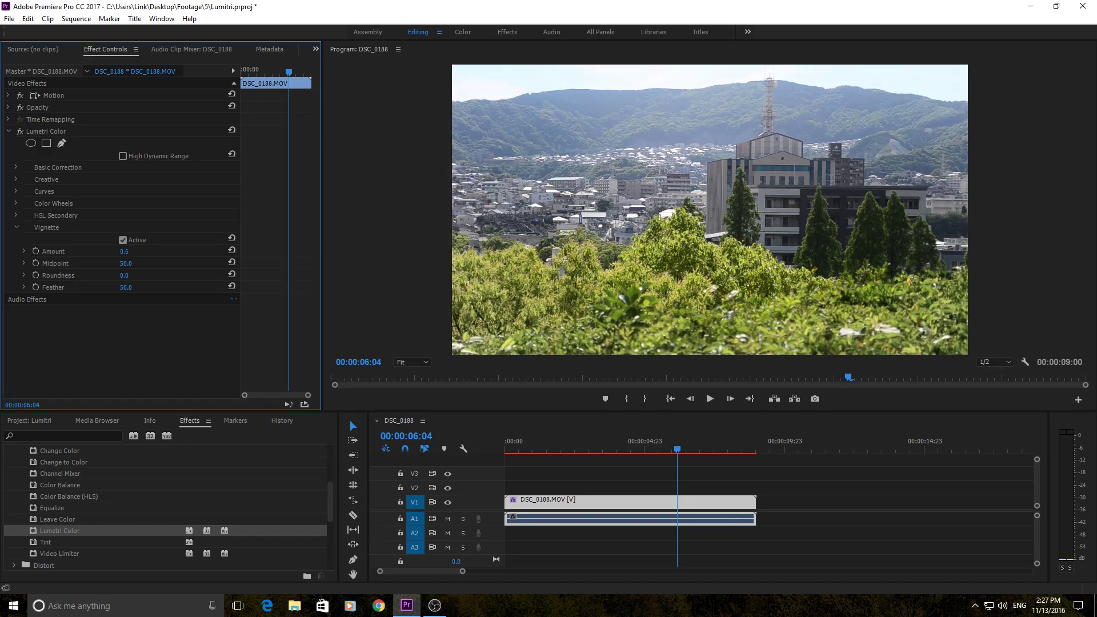
left_click(124, 251)
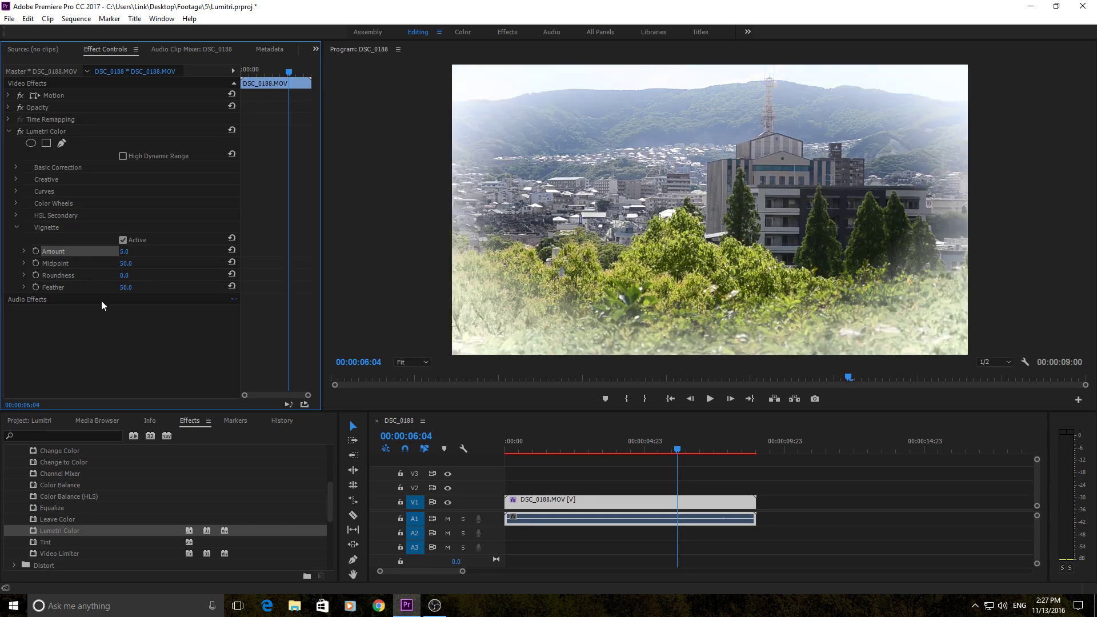
Set the vignette's Feather and Midpoint to 0, keeping Roundness at 0.
left_click(126, 275)
key("Tab")
type("0")
key("Return")
left_click_drag(126, 263, 134, 264)
left_click(126, 264)
type("0")
key("Return")
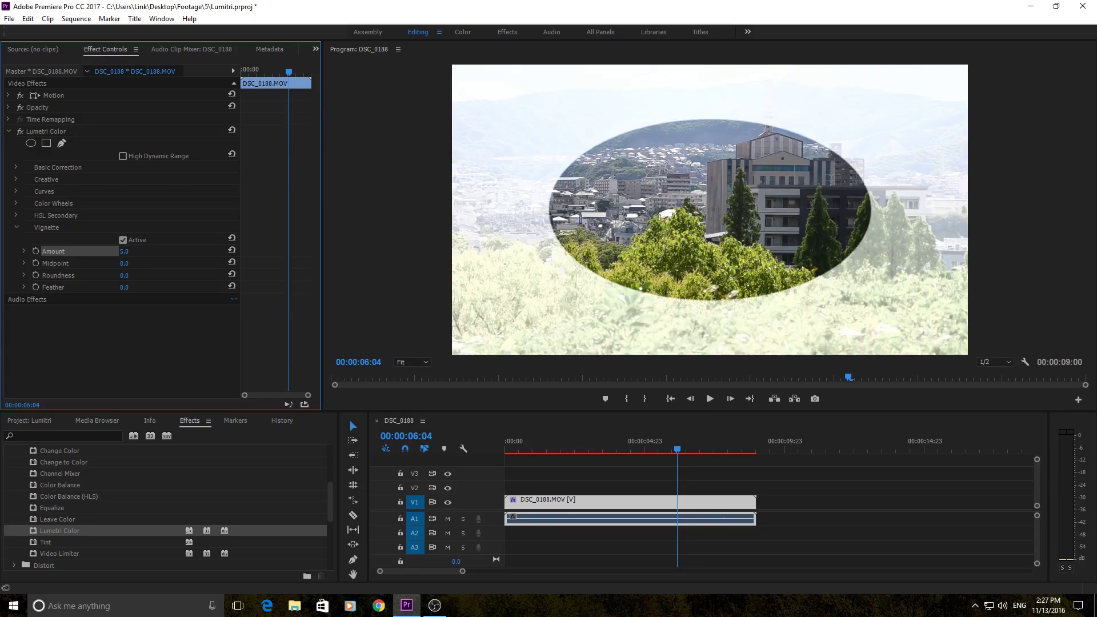
Try the vignette's Feather at 100, then set Feather to 0 and Roundness to -100.
left_click(124, 288)
type("100")
key("Return")
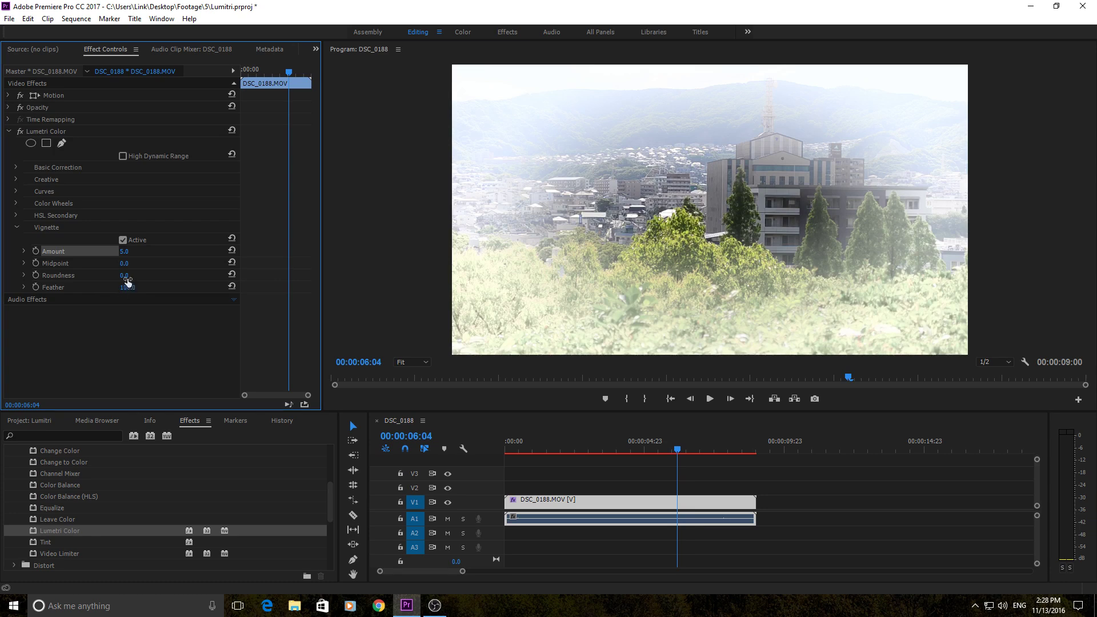
left_click(125, 288)
type("0")
key("Return")
left_click_drag(130, 276, 112, 276)
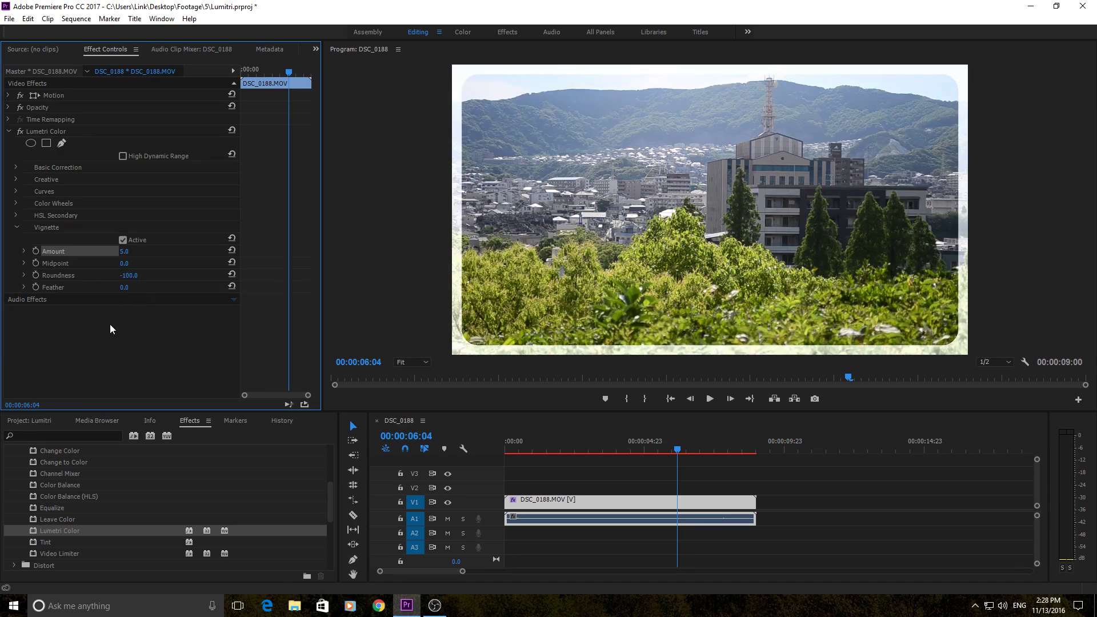
Set the vignette's Feather to 100, Roundness to 0 and Amount to -0.6, and collapse the Vignette settings.
left_click_drag(130, 288, 135, 252)
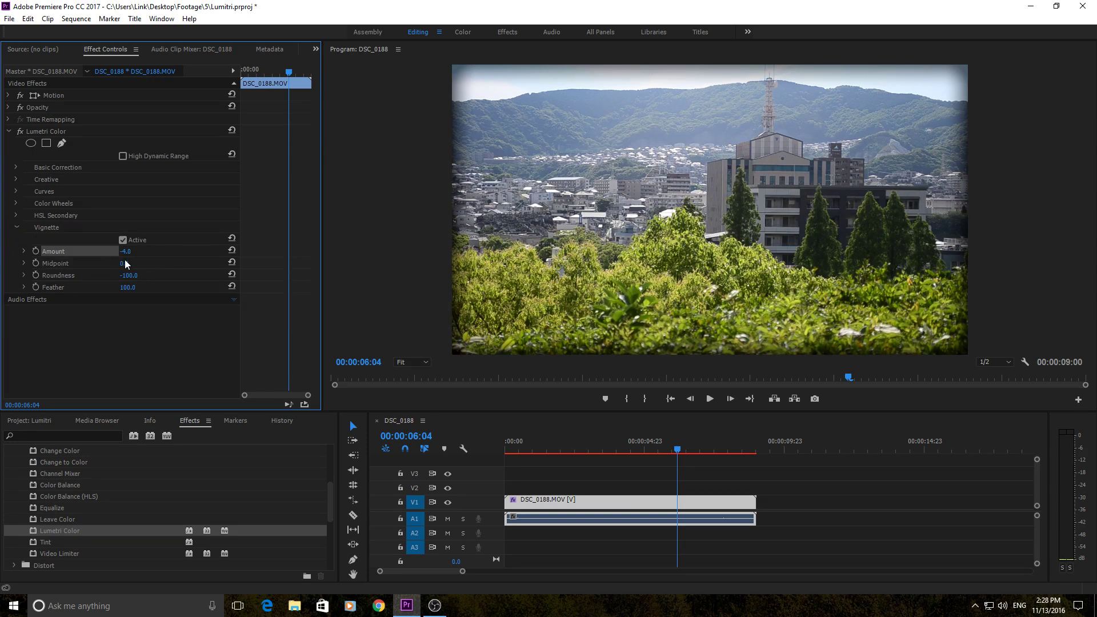
left_click_drag(134, 277, 170, 277)
left_click(135, 274)
type("0")
key("Return")
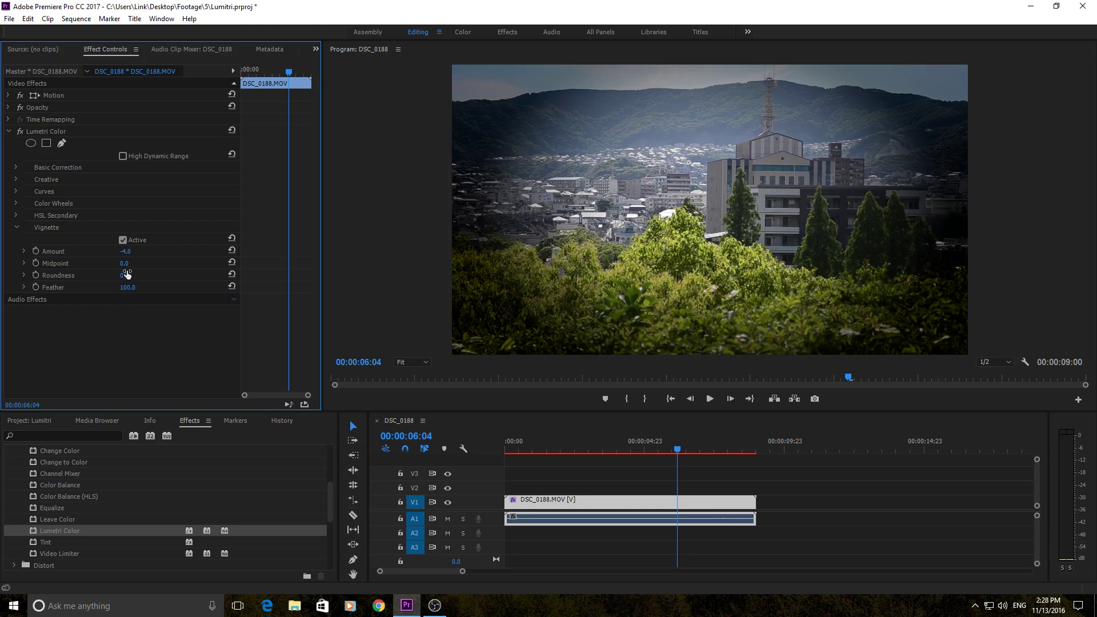
left_click_drag(125, 252, 139, 251)
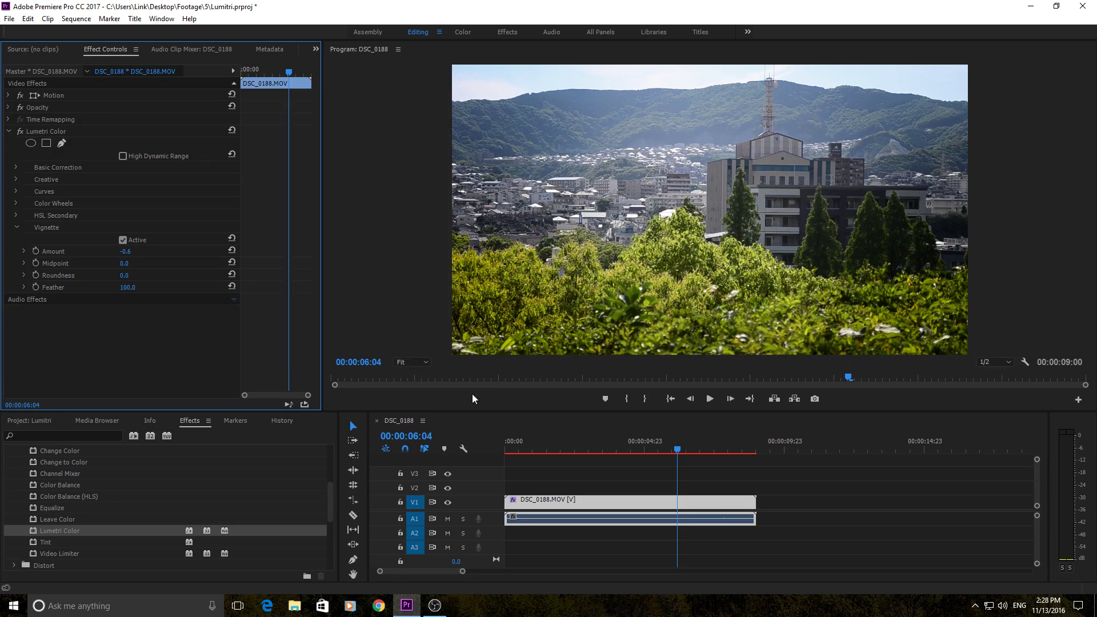
left_click(19, 224)
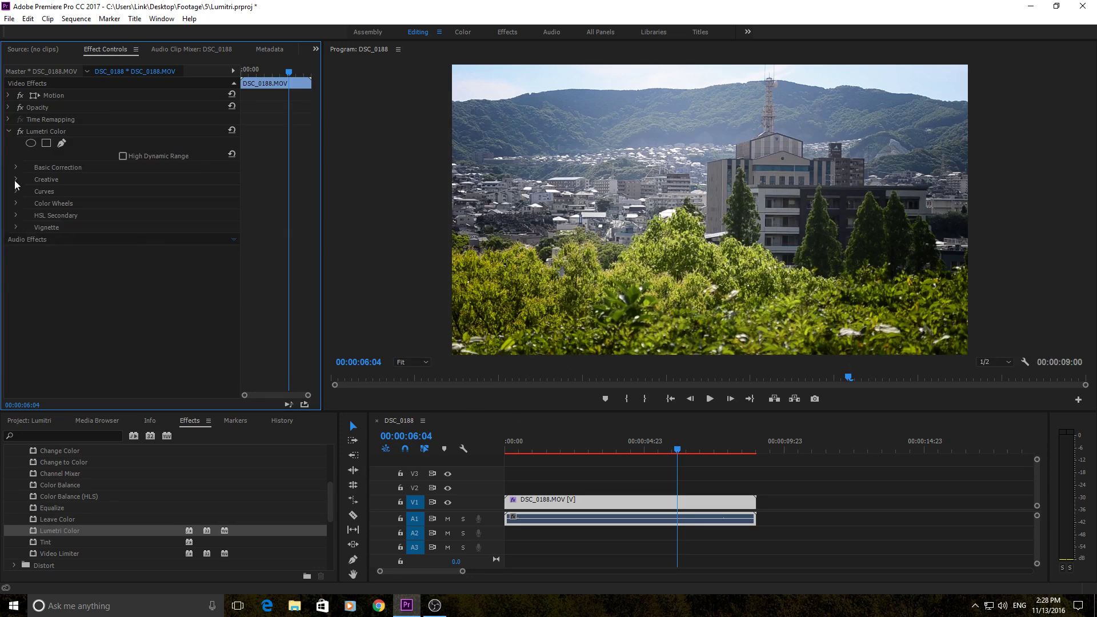
Expand Basic Correction and set the white balance Temperature to -9.
left_click(16, 168)
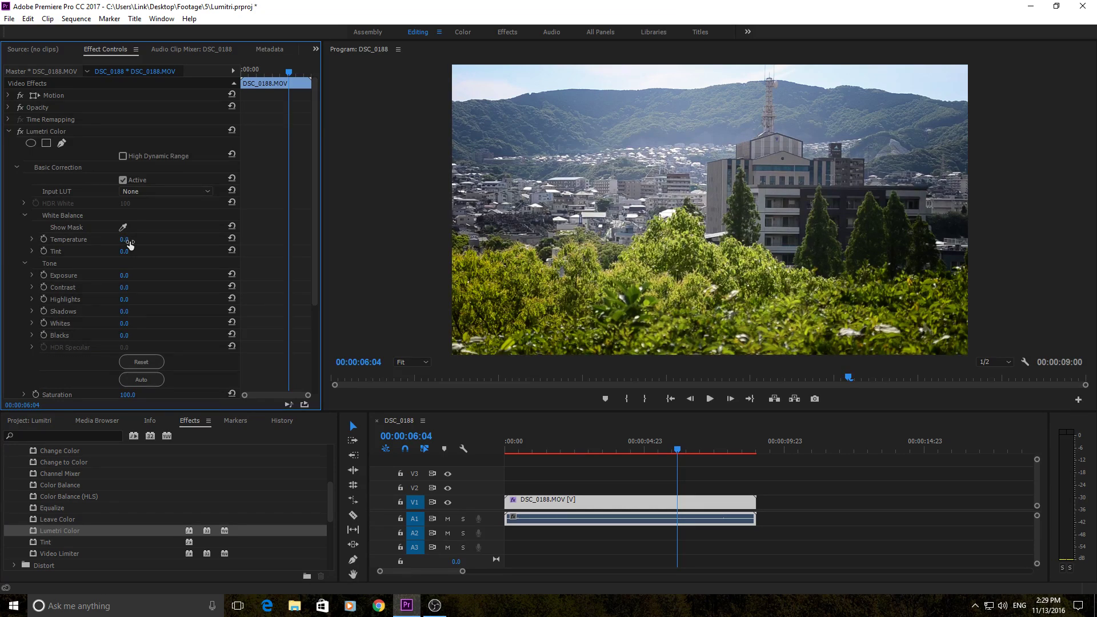
left_click_drag(130, 244, 158, 252)
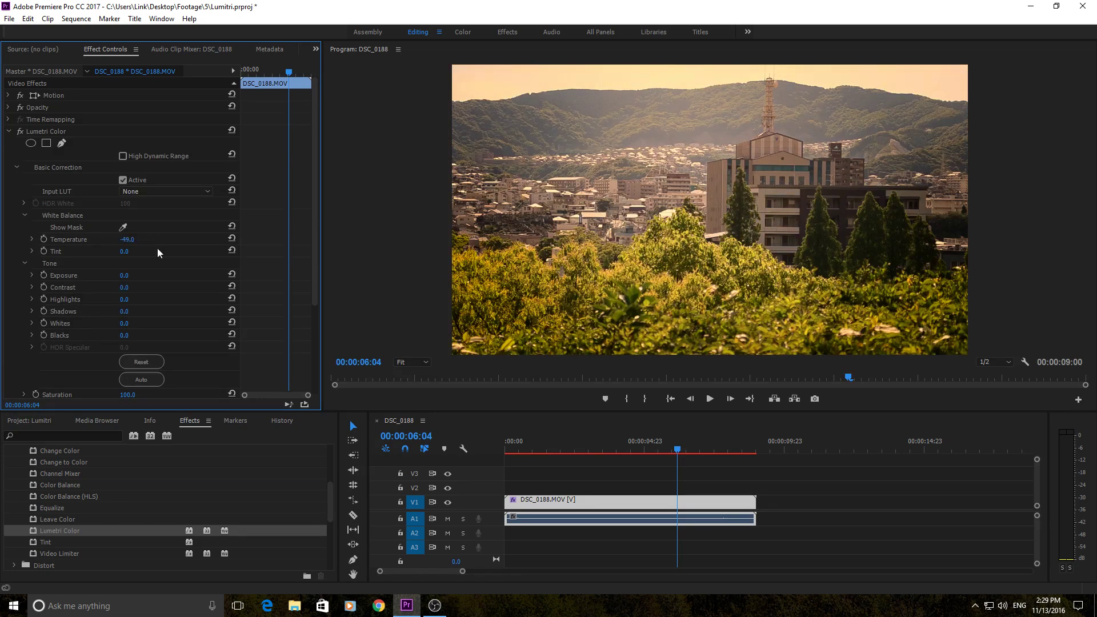
left_click(126, 240)
type("0")
key("Return")
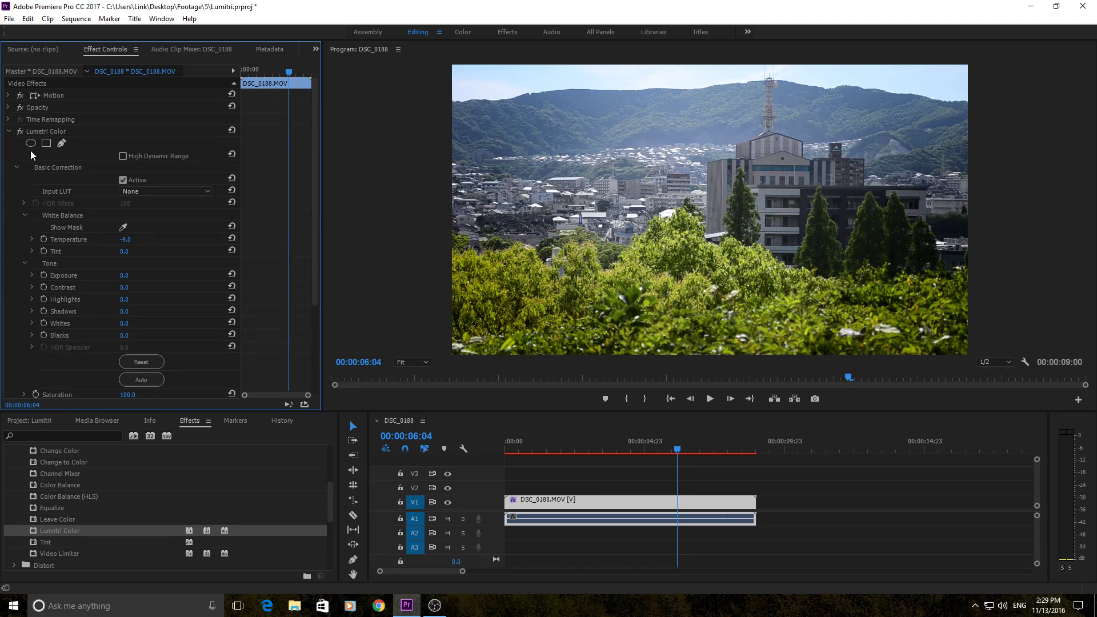
Compare the clip with Lumetri Color off and on to judge the white balance change.
left_click(24, 135)
left_click(24, 136)
left_click(25, 135)
left_click(25, 135)
left_click(22, 217)
left_click(23, 217)
Try the AlexaV3_K1S1_LogC2Video_Rec709_EE input LUT on the clip, then restore the input LUT to None.
left_click(142, 192)
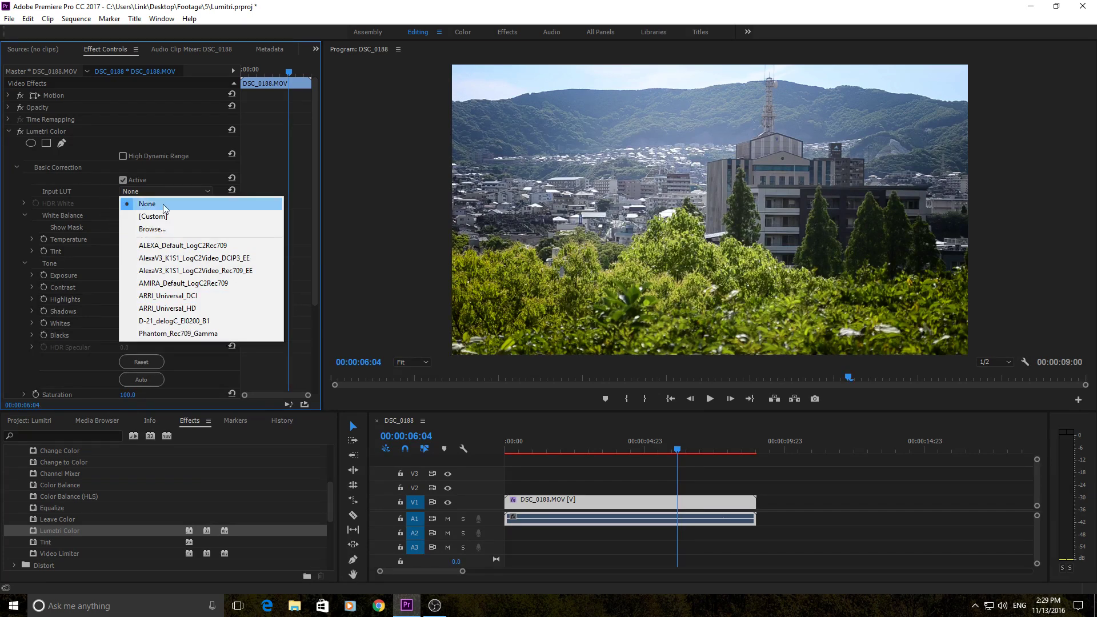
left_click(162, 272)
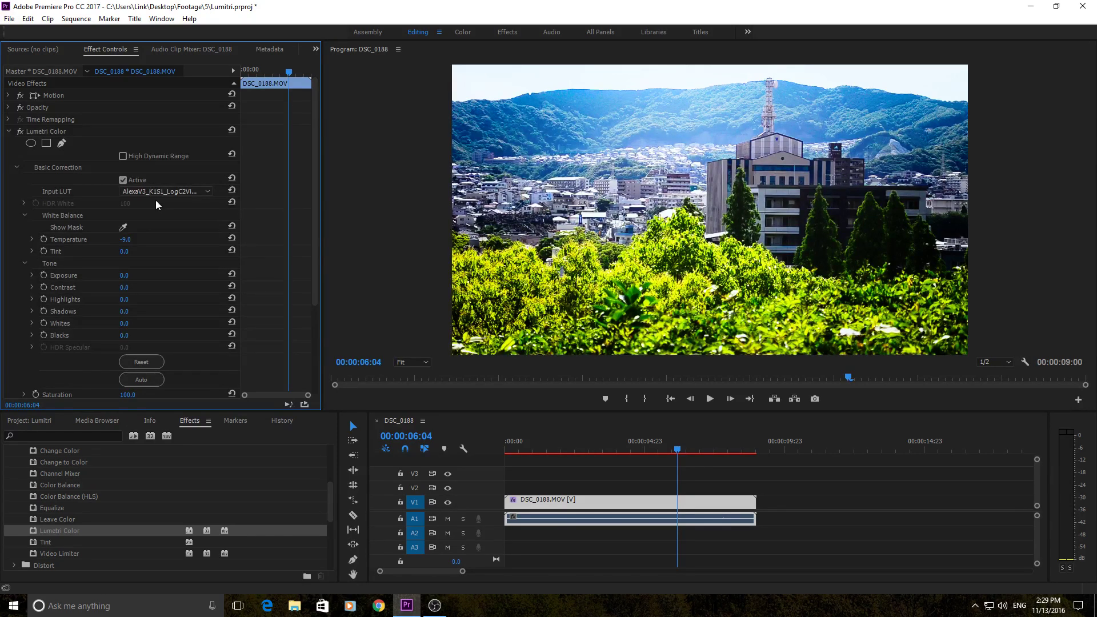
left_click(136, 191)
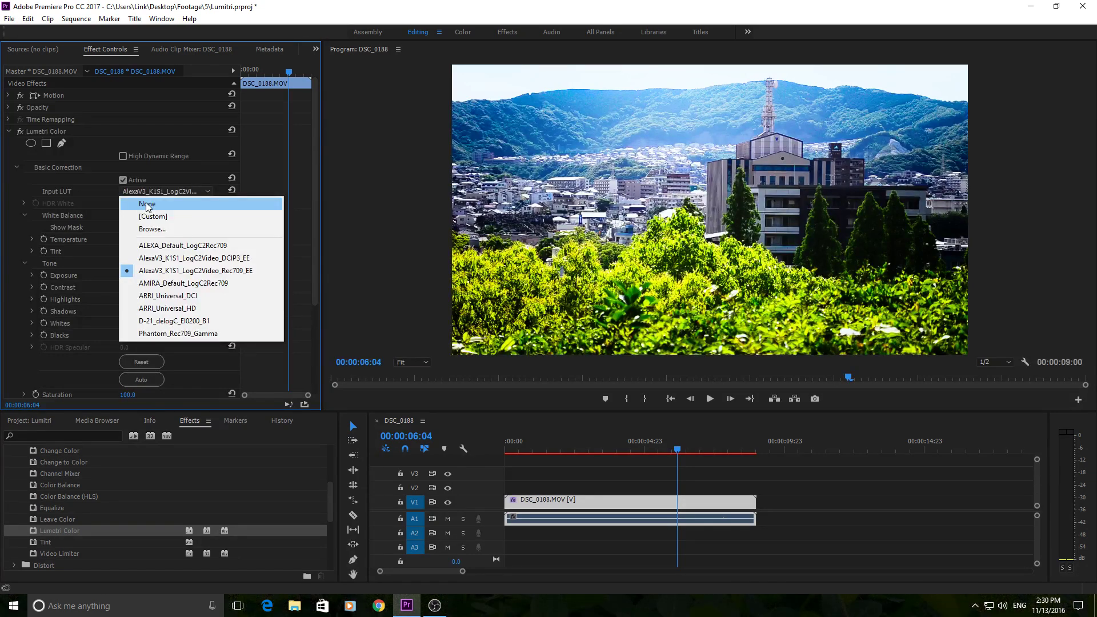
left_click(147, 206)
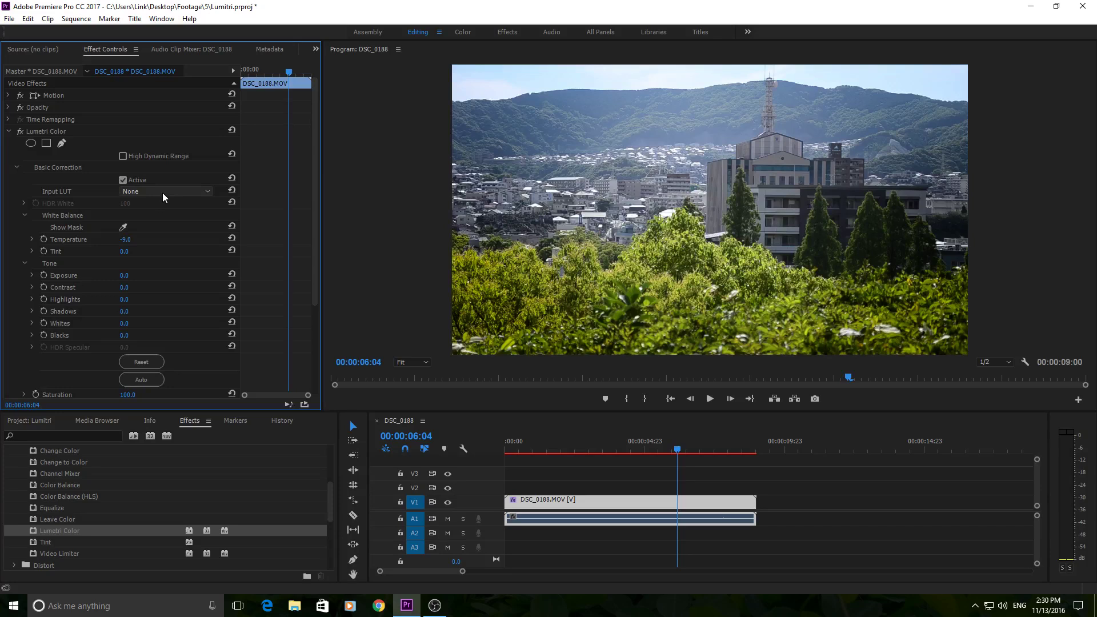
left_click(162, 193)
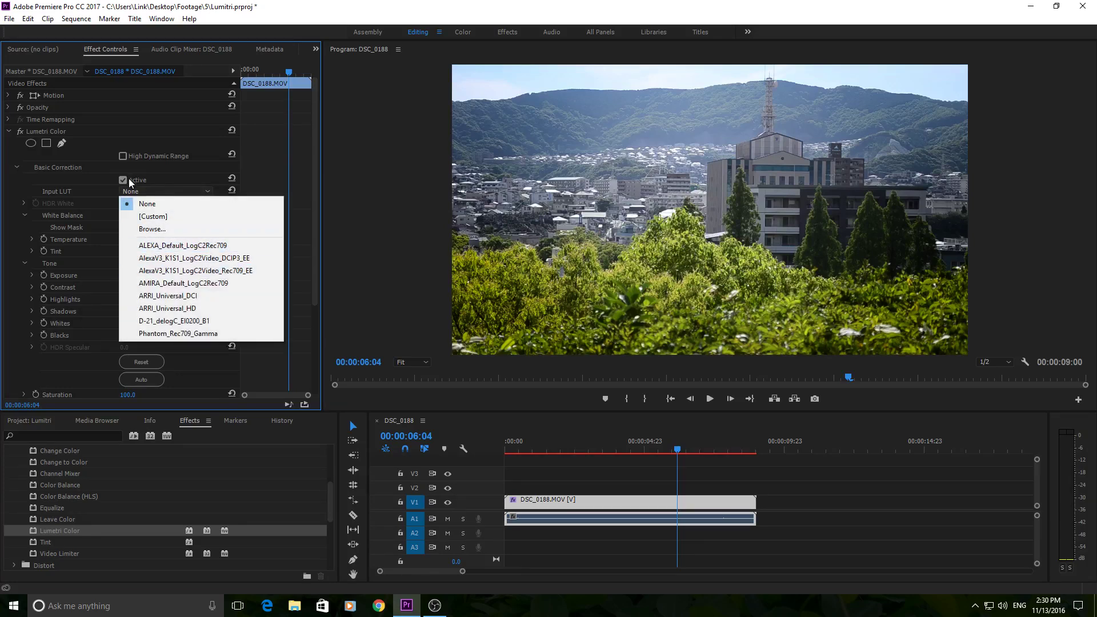
left_click(78, 184)
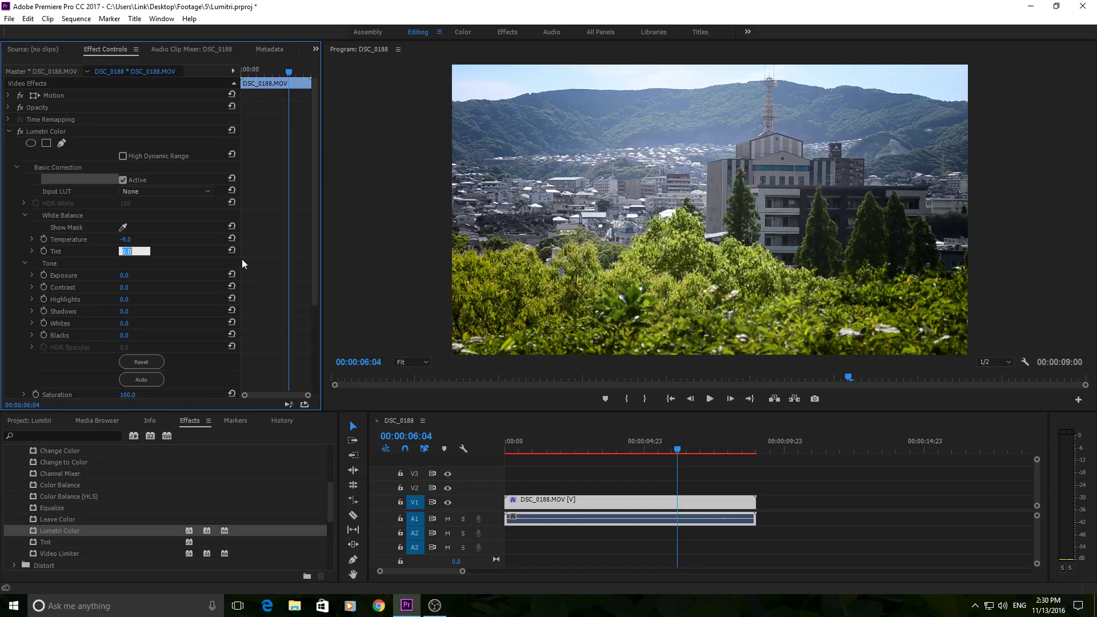
Set the white balance Tint to -0.5, compare the clip with the effect off and on, and collapse White Balance.
type("-0.5")
key("Return")
left_click(22, 129)
left_click(22, 129)
left_click(22, 216)
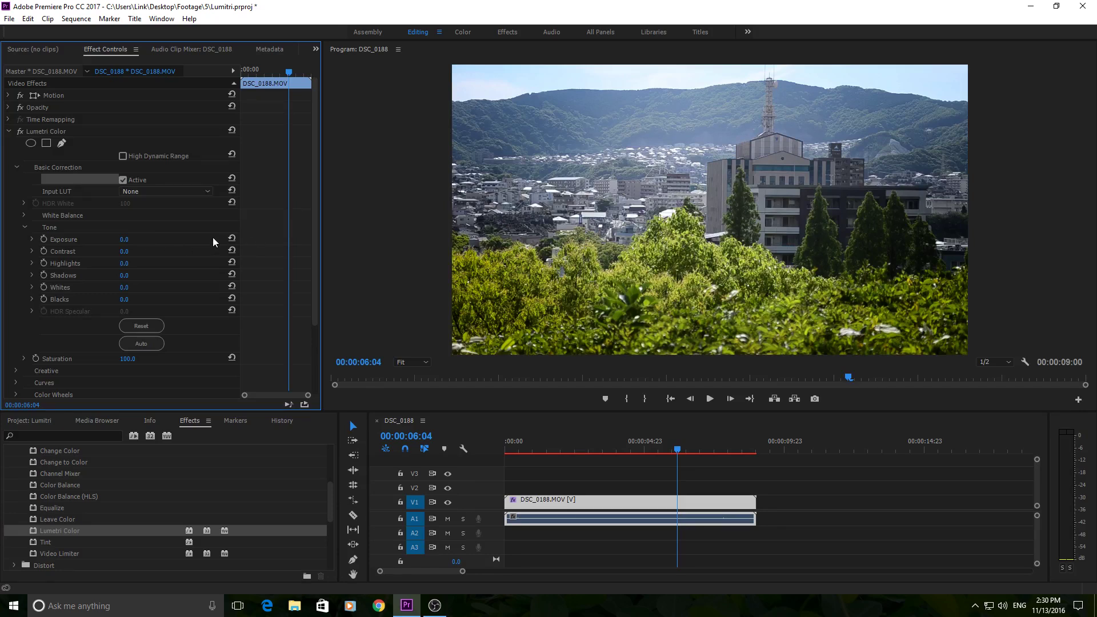
In the Tone settings, set Highlights to -12, Shadows to 26, Whites to -25 and Blacks to 6.
left_click(127, 240)
mouse_move(124, 263)
left_mouse_down()
mouse_move(134, 264)
mouse_move(126, 285)
mouse_move(130, 264)
mouse_move(136, 276)
left_mouse_up()
mouse_move(124, 275)
left_mouse_down()
mouse_move(135, 276)
mouse_move(116, 288)
mouse_move(128, 288)
left_mouse_up()
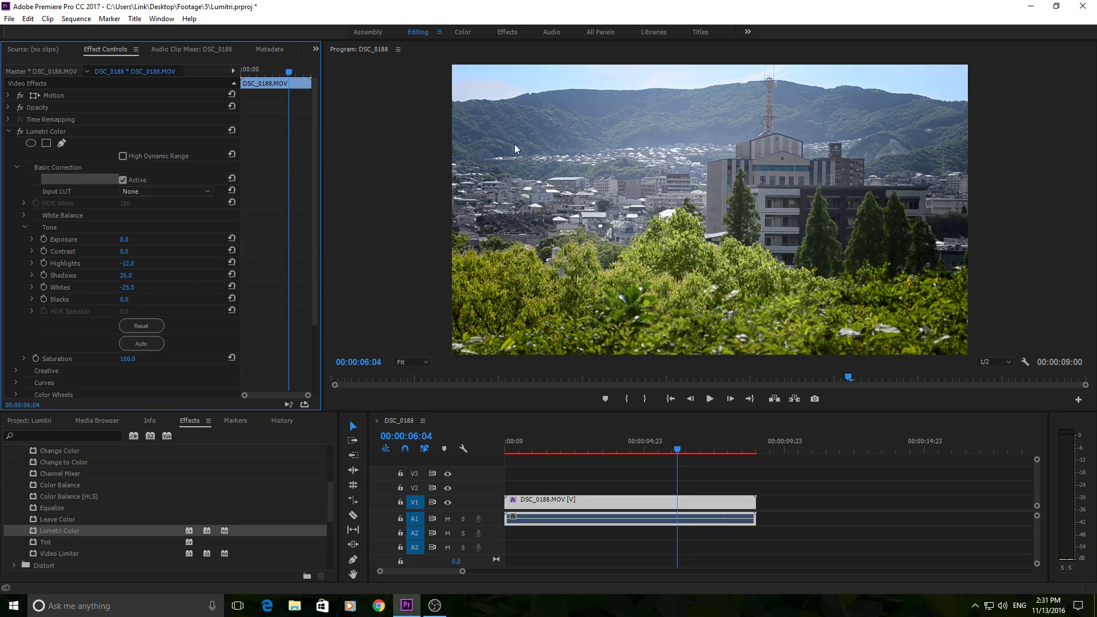
left_click_drag(125, 298, 135, 300)
Try several Contrast strengths in the Tone settings and settle on 39.
left_click_drag(123, 249, 135, 252)
left_click(127, 251)
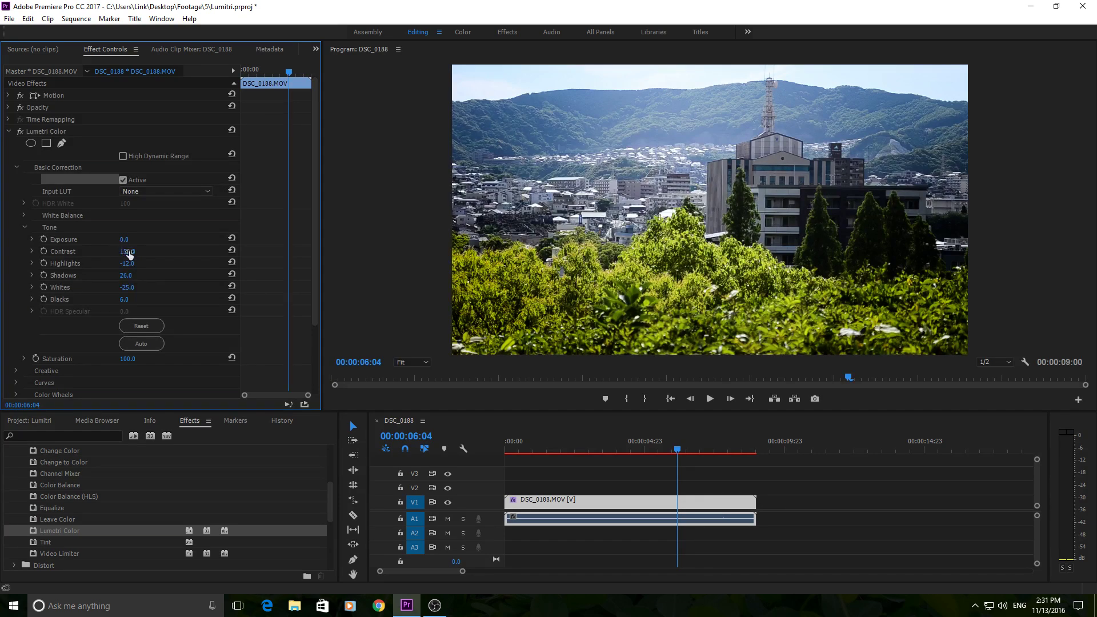
type("84")
key("Return")
left_click_drag(127, 255, 127, 255)
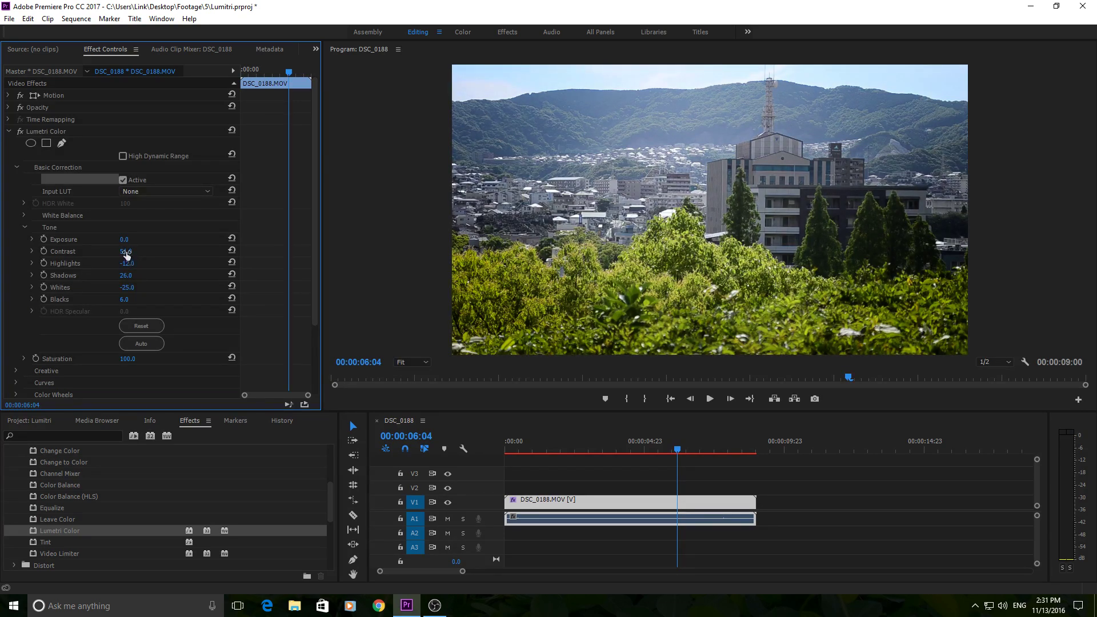
left_click(127, 254)
key("Up")
type("44")
key("Return")
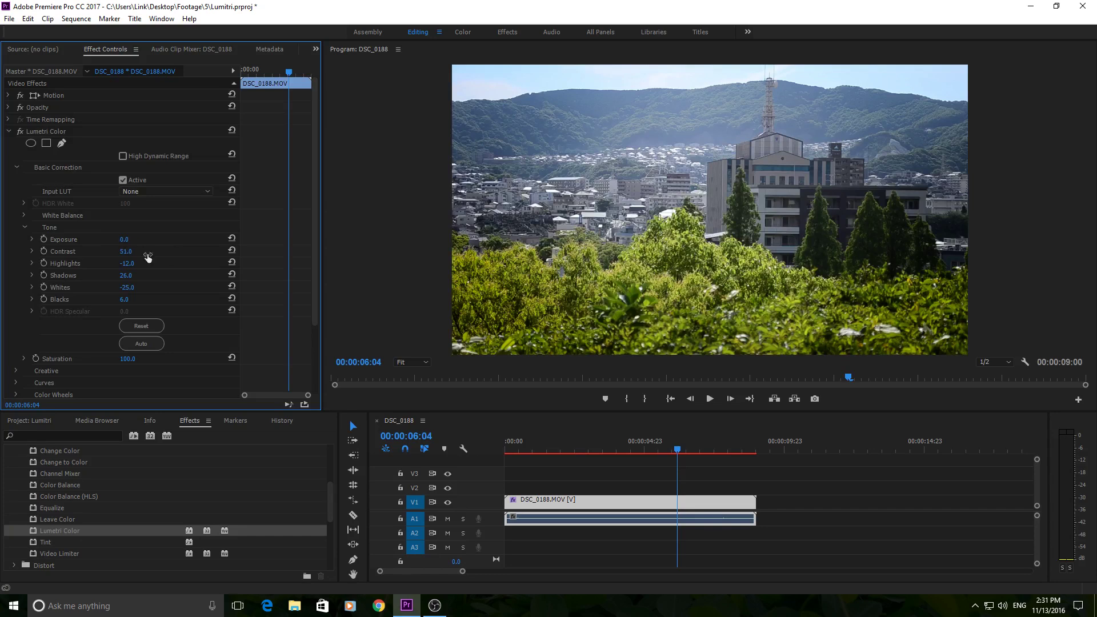
key("Up")
key("Up")
key("Up")
Compare the clip with Lumetri Color off and on to judge the tone corrections, leaving the effect enabled.
left_click(19, 129)
left_click(18, 129)
left_click(19, 129)
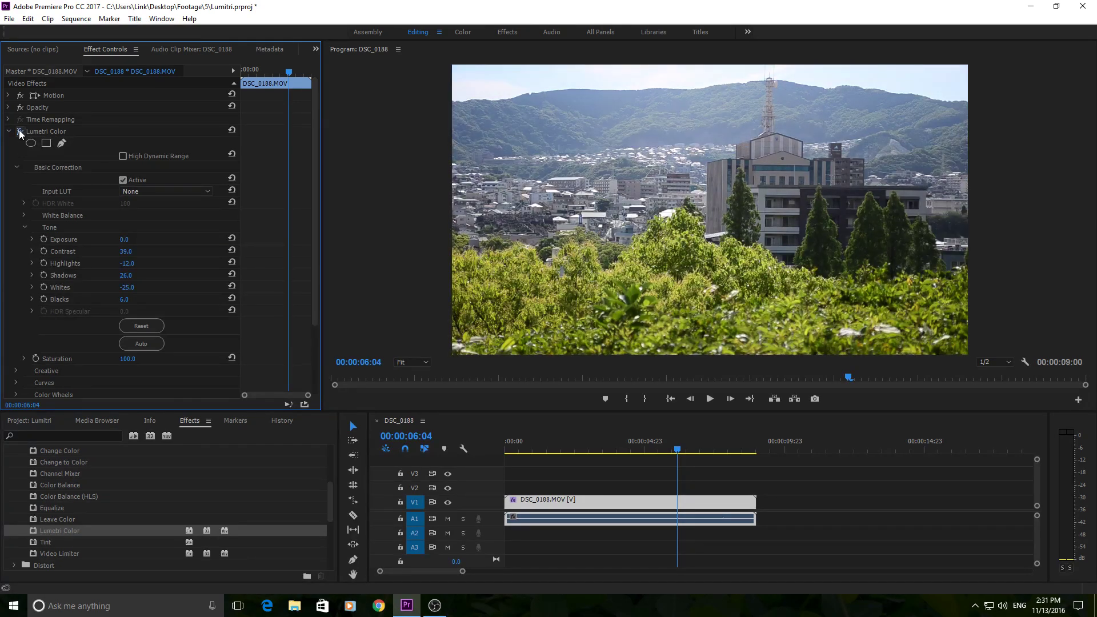
left_click(19, 129)
left_click(18, 129)
left_click(19, 130)
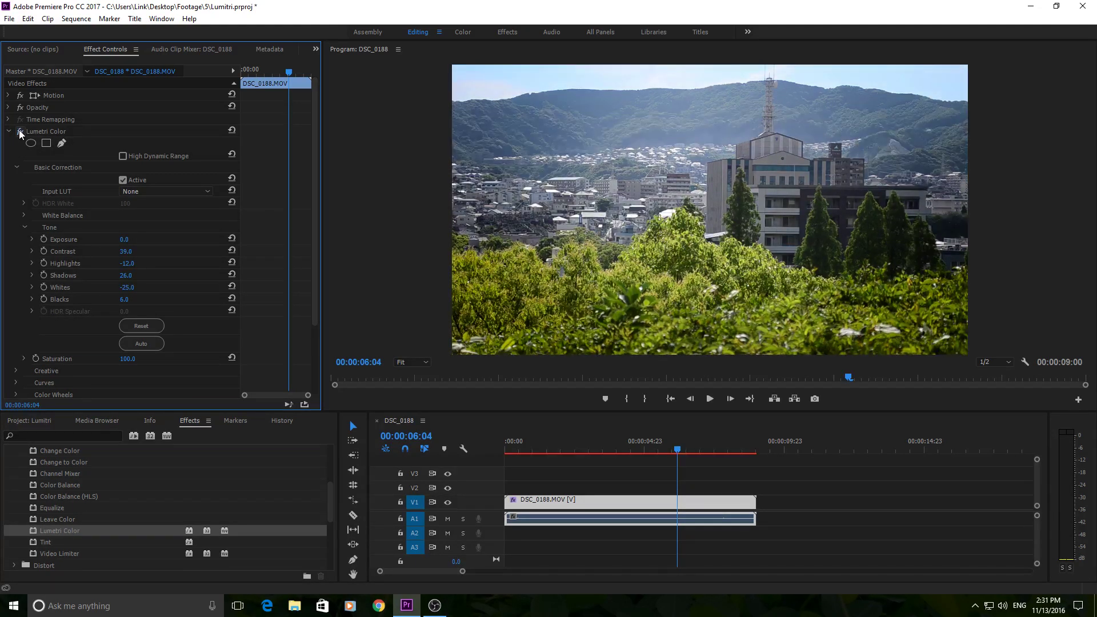
Look over the Creative and Basic Correction settings of Lumetri Color, leaving both sections collapsed.
left_click(17, 169)
left_click(17, 179)
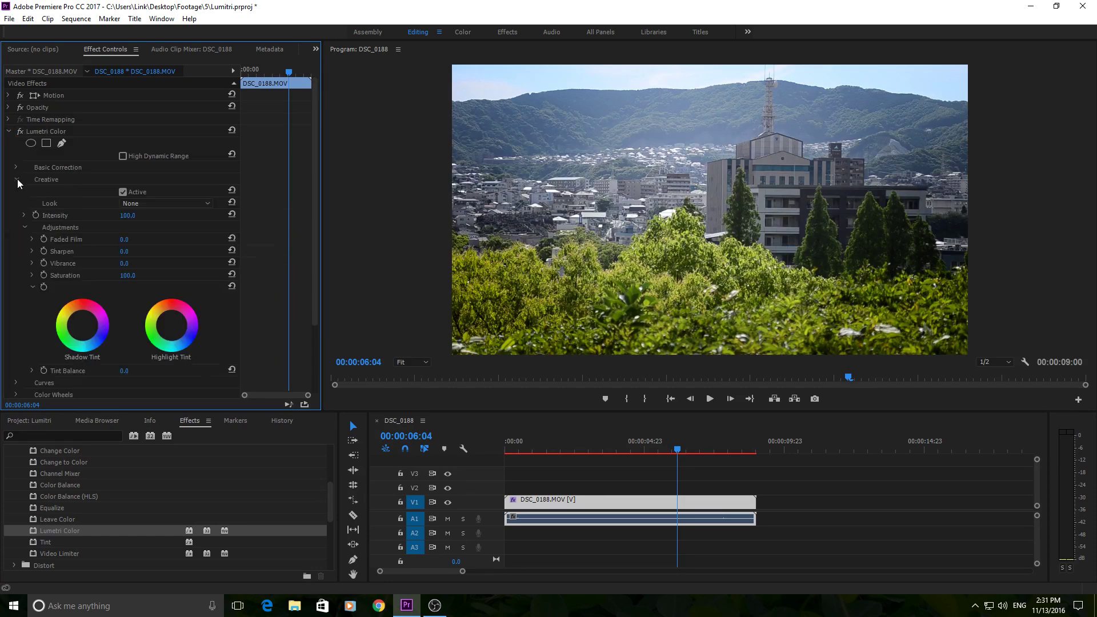
scroll(7, 206, "down", 2)
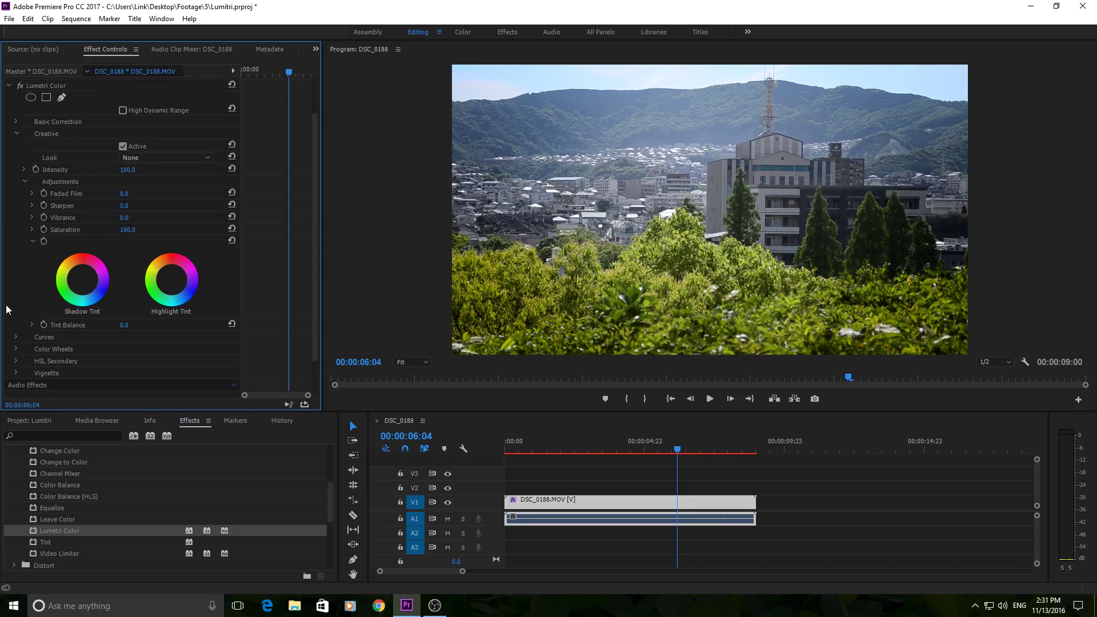
scroll(22, 142, "up", 1)
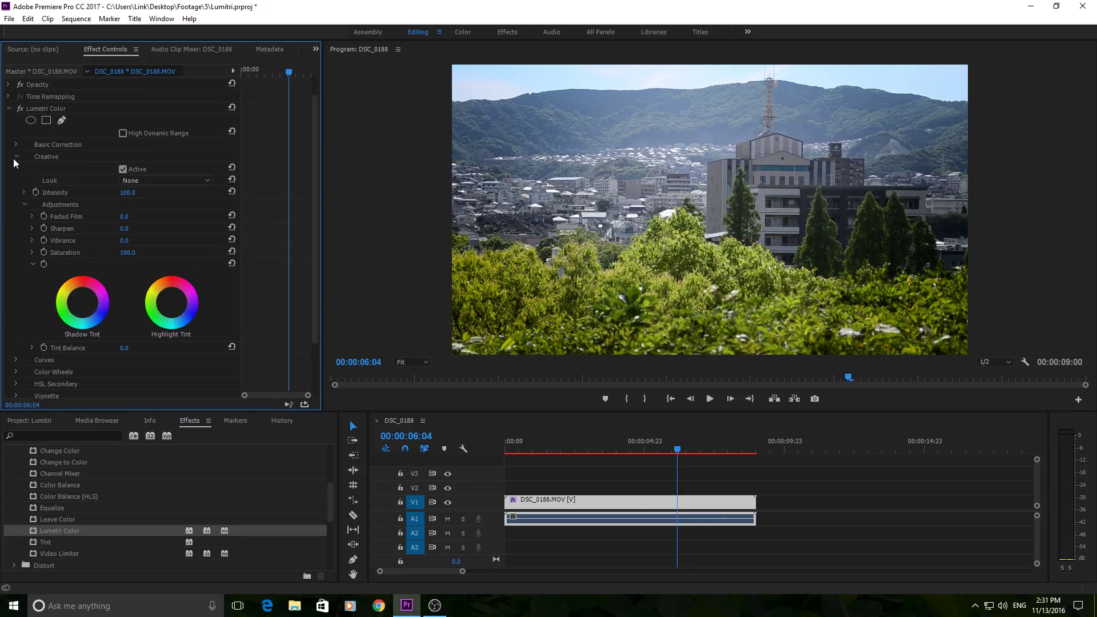
left_click(15, 146)
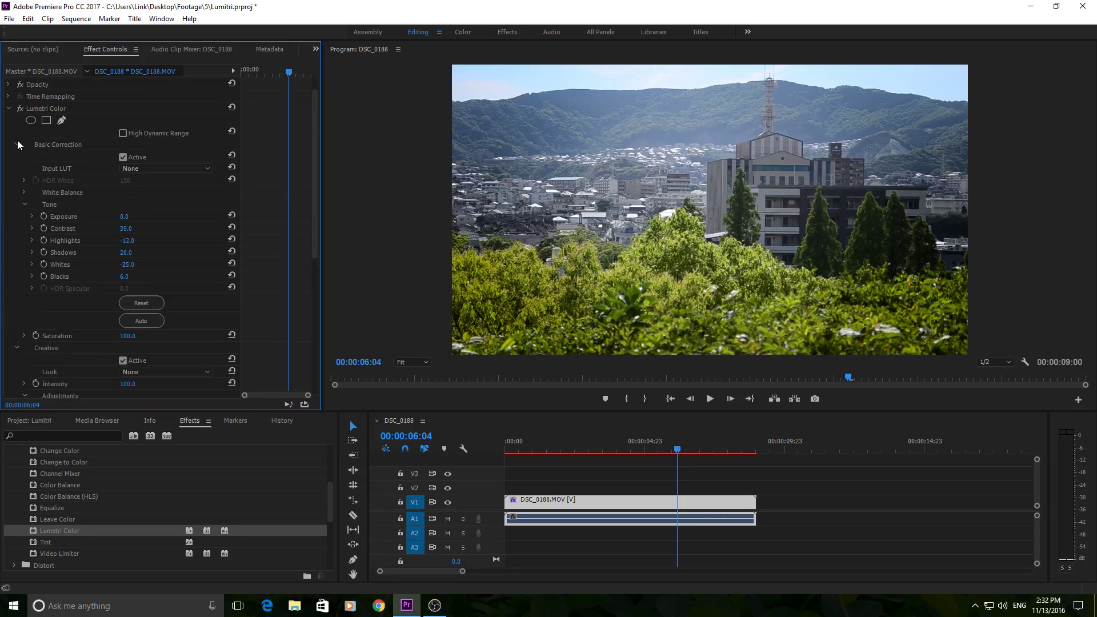
left_click(18, 139)
left_click(18, 156)
Expand Curves and, on the blue RGB curve, pull the highlights slightly down and add a control point in the shadows.
left_click(16, 190)
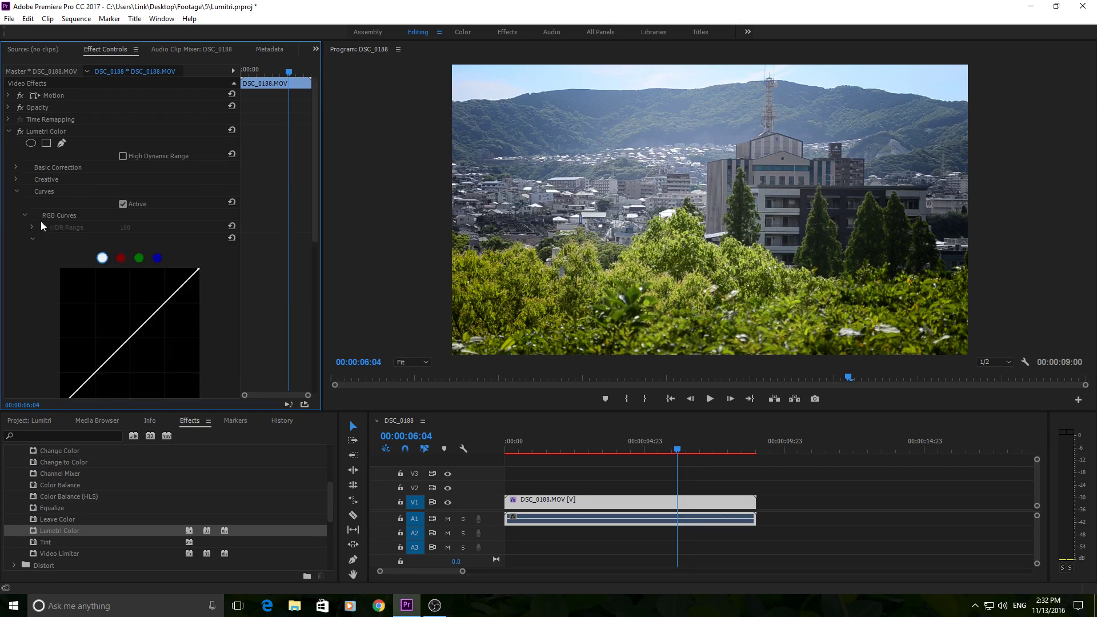
scroll(40, 221, "down", 3)
scroll(30, 269, "down", 4)
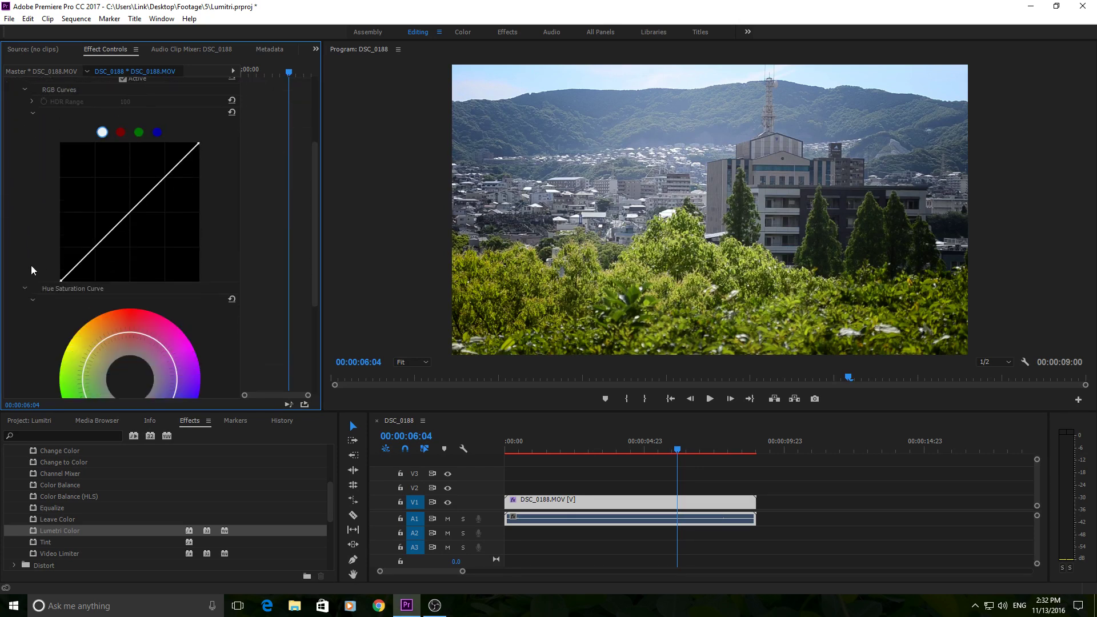
scroll(31, 265, "up", 3)
scroll(32, 265, "down", 3)
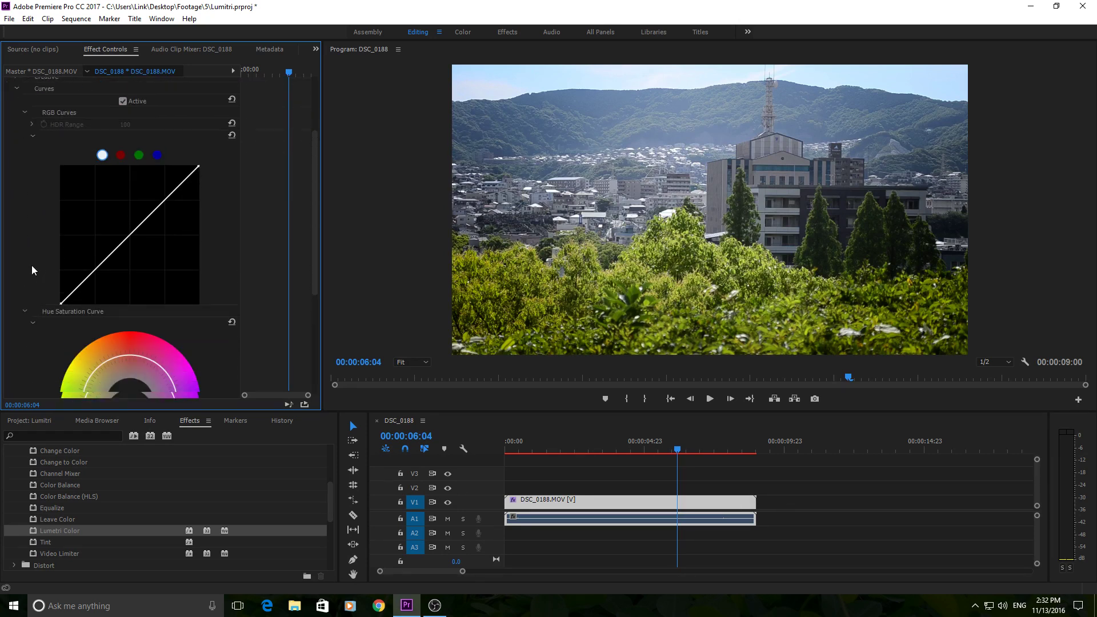
scroll(32, 265, "up", 4)
scroll(32, 266, "up", 1)
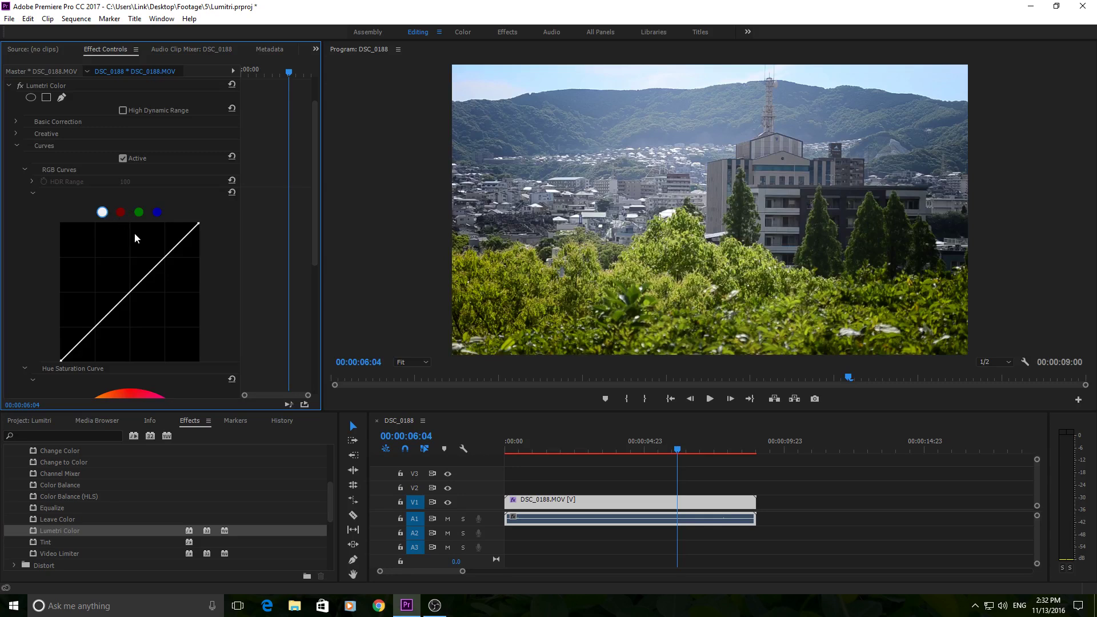
left_click(157, 213)
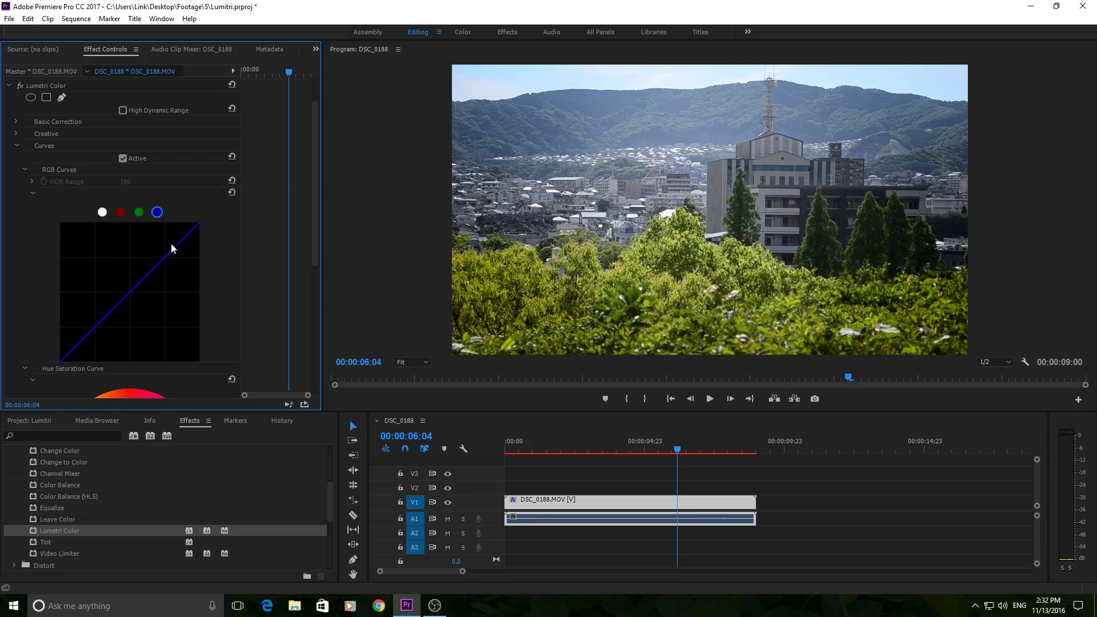
left_click_drag(173, 251, 175, 259)
left_click_drag(92, 336, 95, 327)
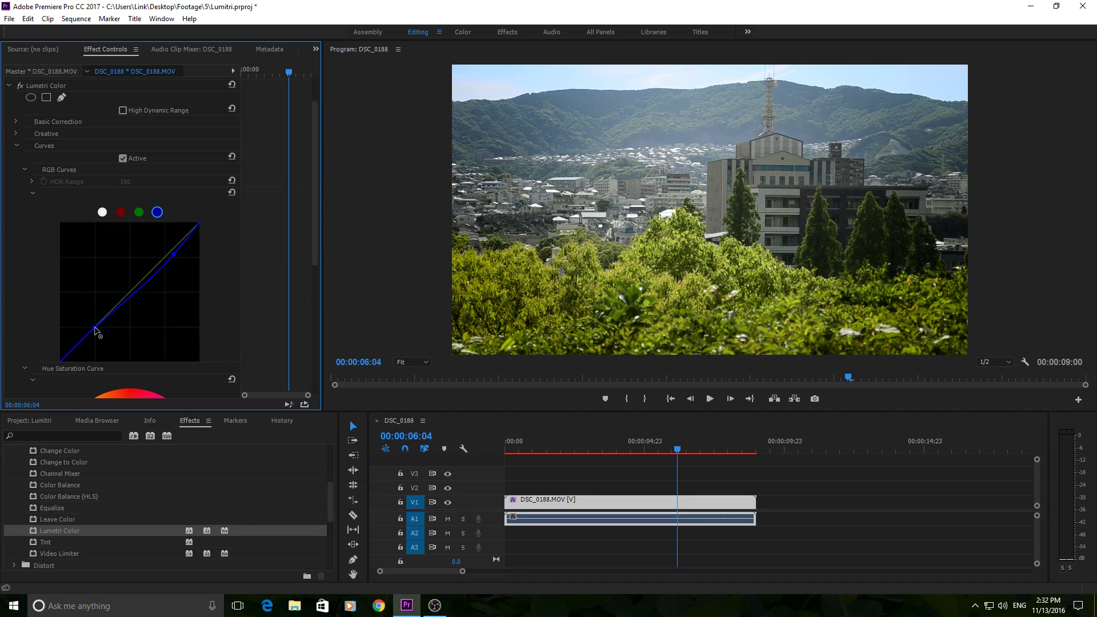
Raise the highlights and lower the shadows slightly on the red curve, and lift the blue curve's shadow point.
left_click(120, 212)
left_click_drag(181, 240, 170, 249)
left_click(96, 327)
left_click_drag(95, 327, 95, 332)
left_click(158, 212)
left_click_drag(95, 329, 88, 327)
Compare the clip with Lumetri Color off and on to judge the RGB curves, leaving the effect enabled.
scroll(69, 129, "up", 1)
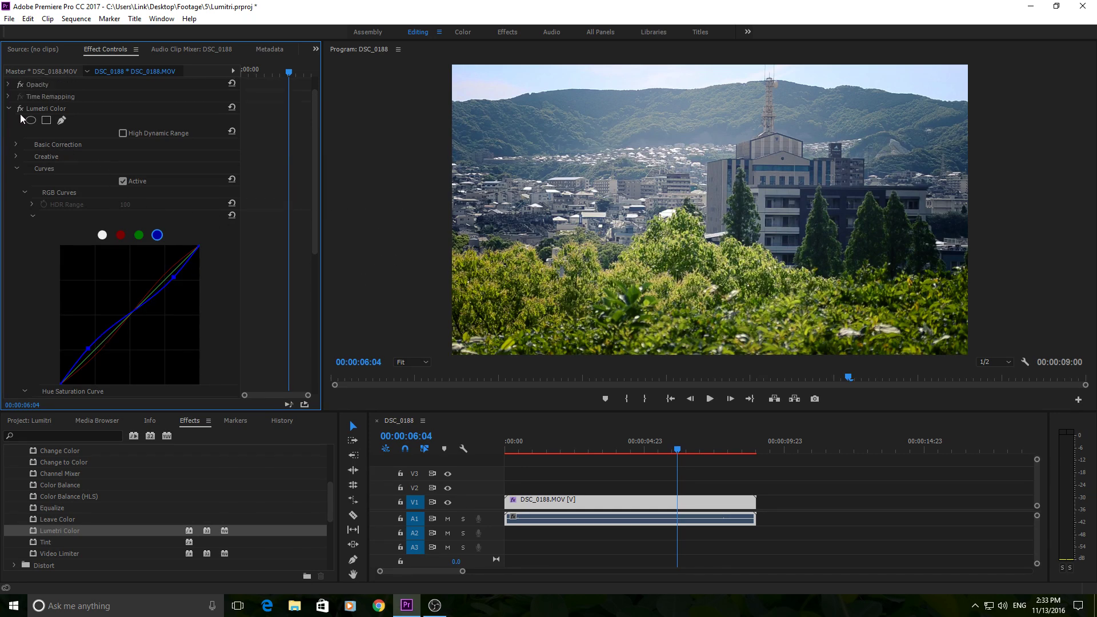
left_click(20, 108)
left_click(20, 108)
left_click(20, 108)
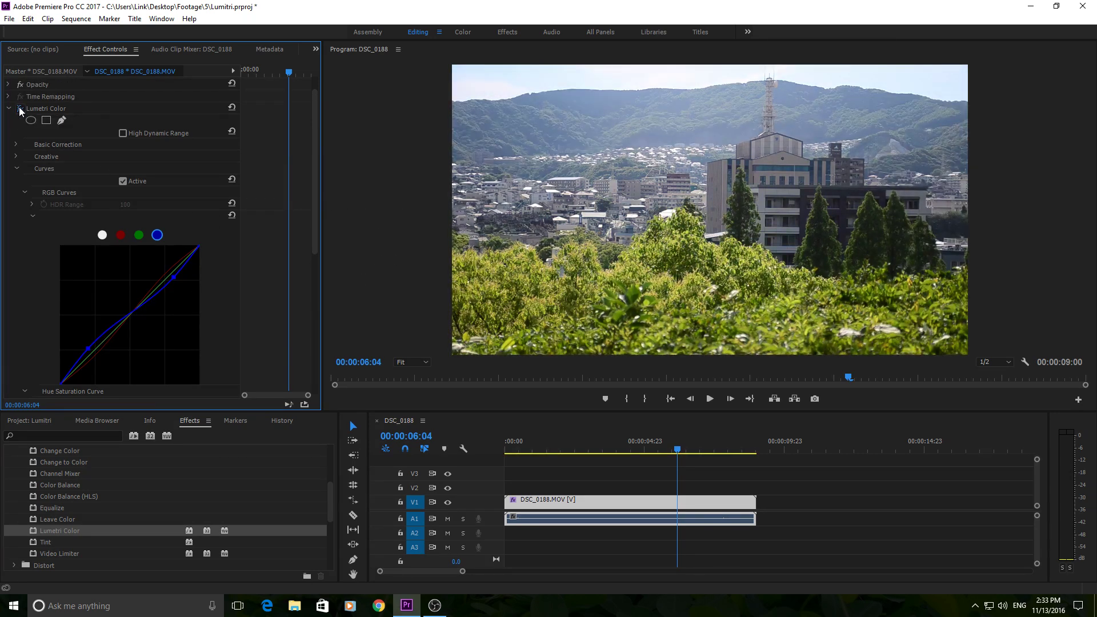
left_click(20, 109)
On the Hue Saturation Curve, add control points from red through yellow to green and push the green range outward for more saturation.
scroll(261, 322, "down", 3)
scroll(262, 323, "down", 2)
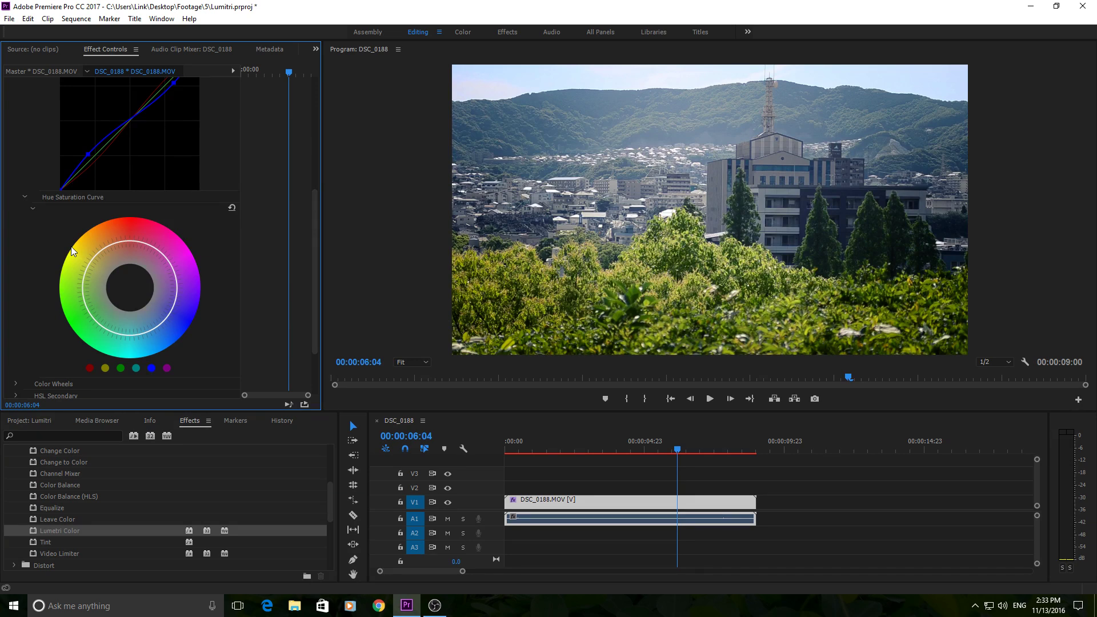
left_click(116, 243)
left_click(83, 289)
left_click_drag(93, 260, 107, 269)
left_click(90, 261)
left_click(79, 289)
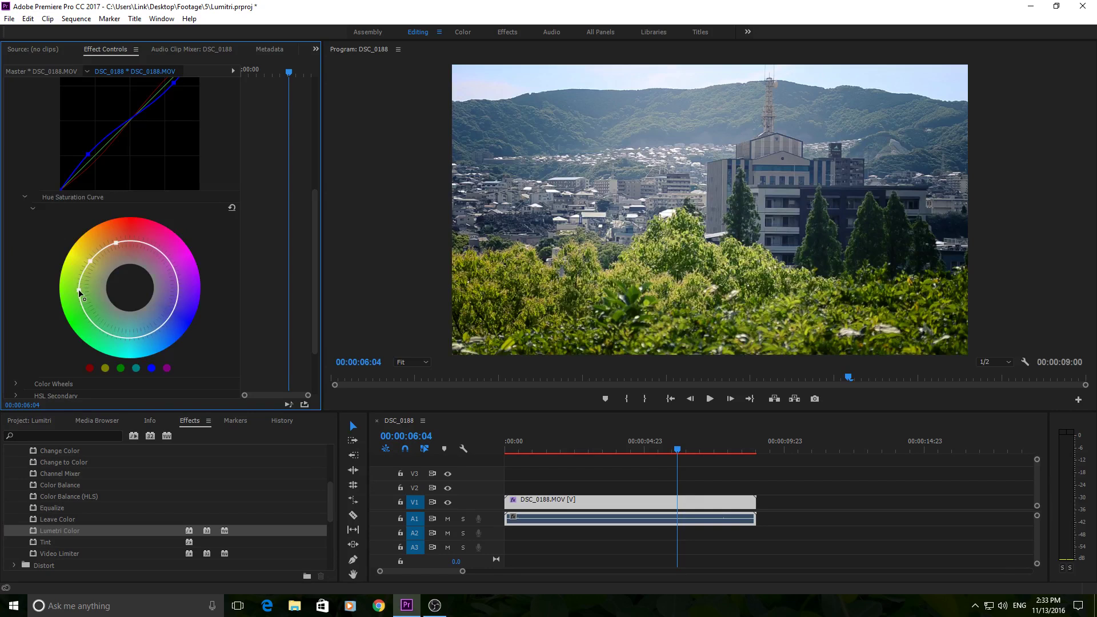
left_click(89, 319)
left_click_drag(83, 309, 78, 311)
left_click(90, 324)
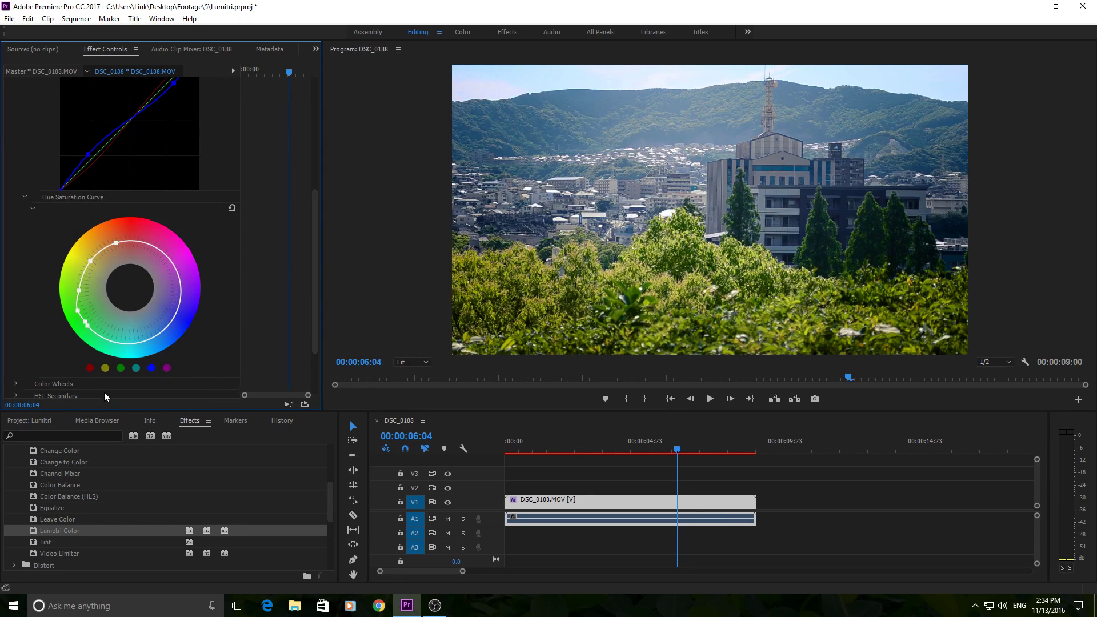
Collapse the Curves section and expand the Creative section of Lumetri Color.
scroll(214, 342, "up", 5)
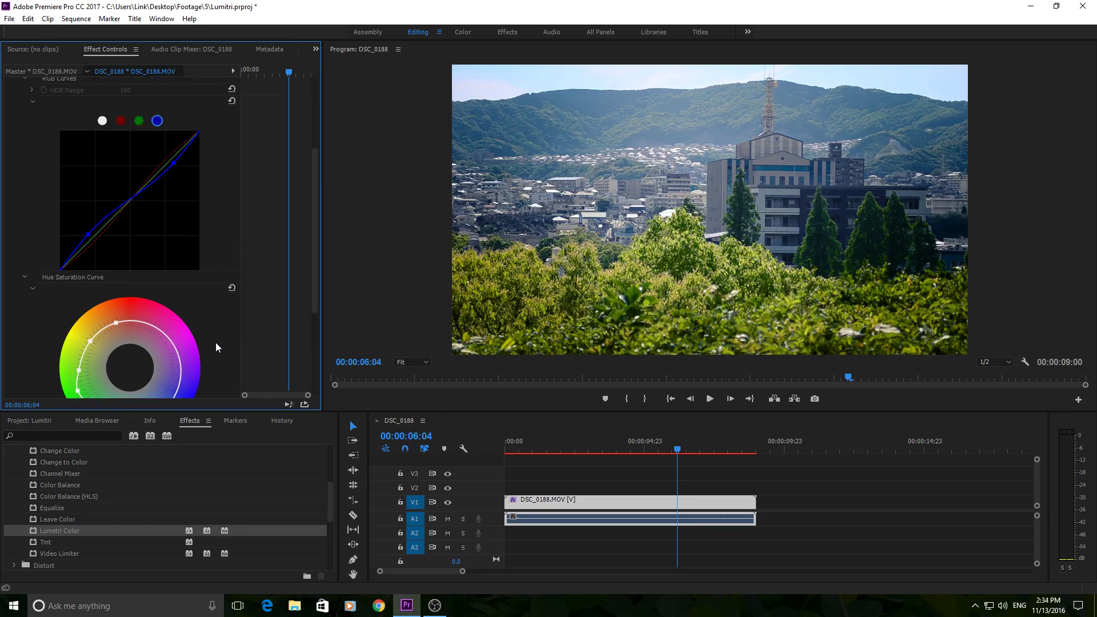
scroll(81, 318, "up", 2)
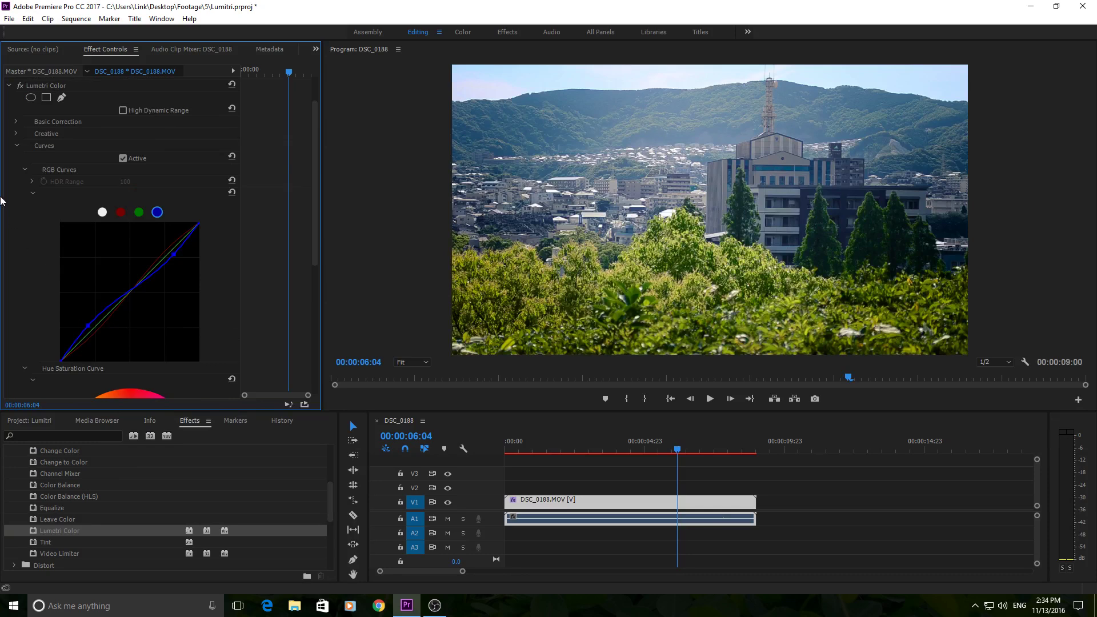
scroll(15, 163, "up", 2)
left_click(15, 169)
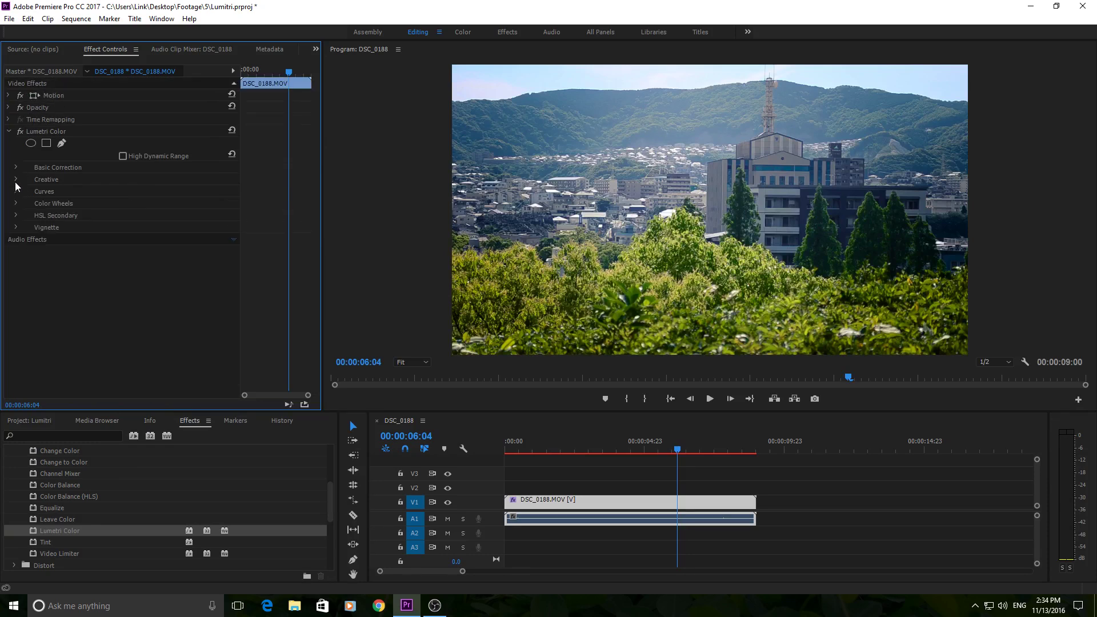
left_click(15, 157)
scroll(101, 235, "down", 1)
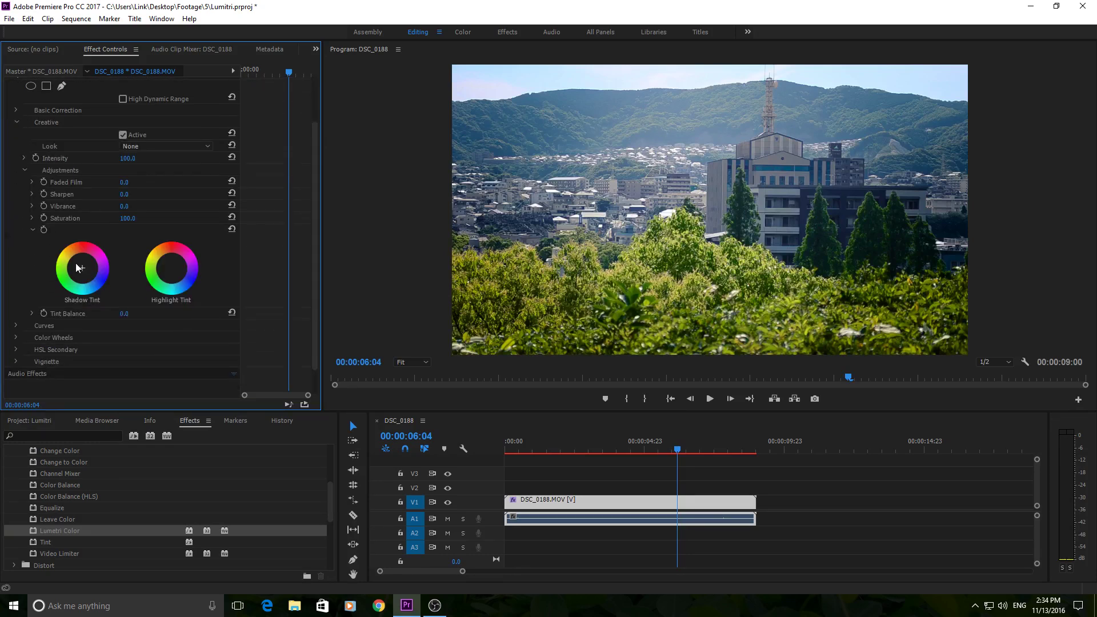
scroll(102, 264, "up", 1)
scroll(102, 269, "down", 1)
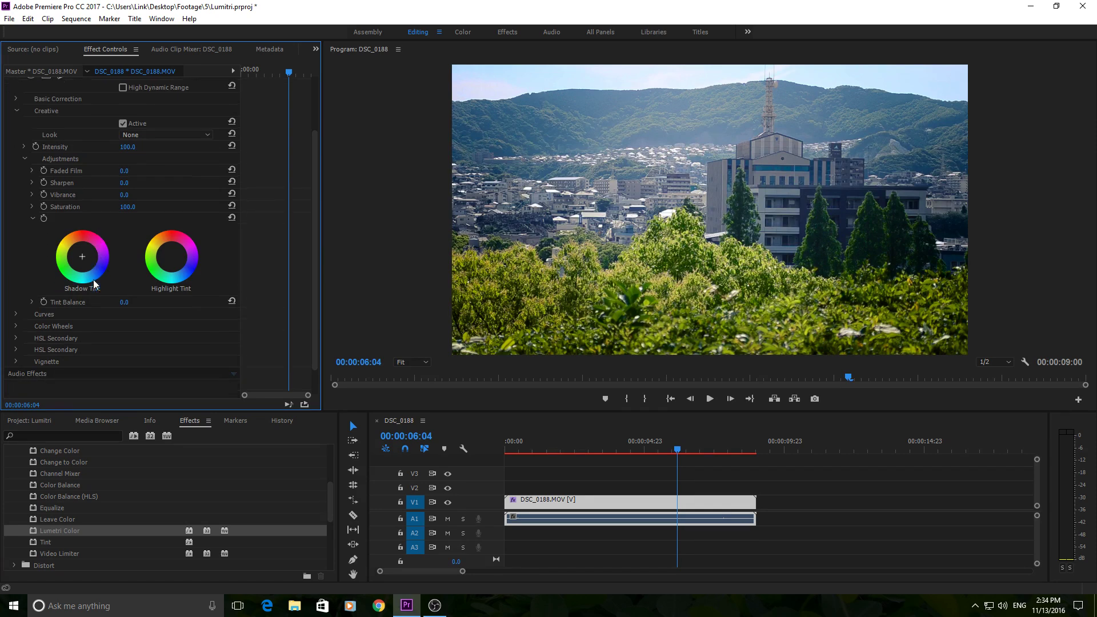
left_click(17, 314)
scroll(63, 324, "down", 2)
scroll(34, 323, "up", 2)
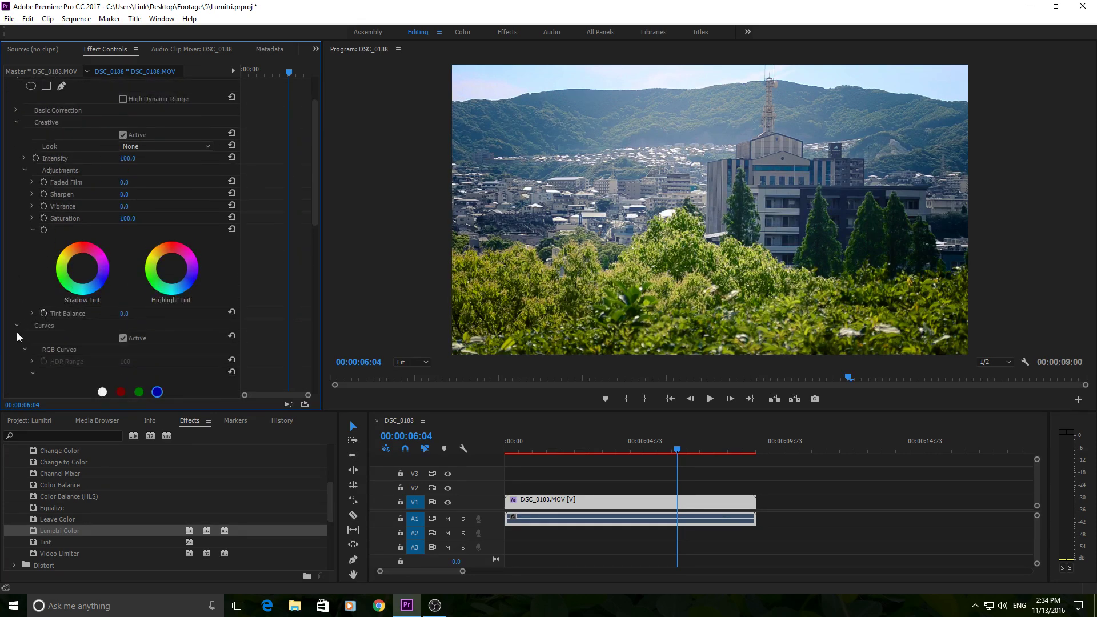
left_click(15, 327)
scroll(22, 315, "up", 1)
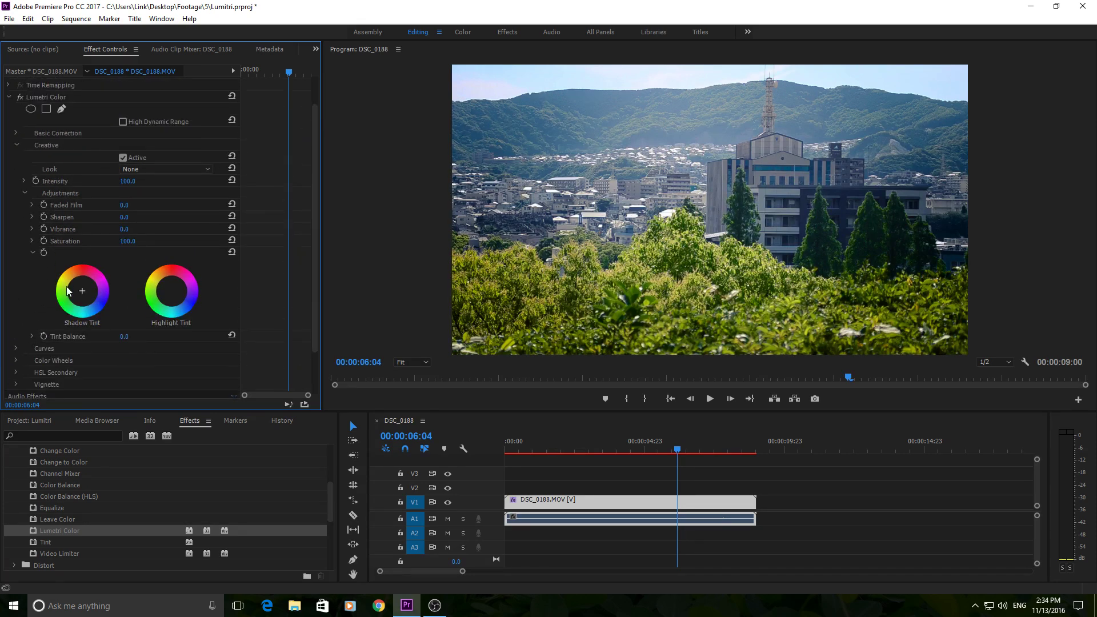
Expand the Vibrance and Saturation sliders in the Creative adjustments, keeping Sharpen collapsed.
left_click(33, 241)
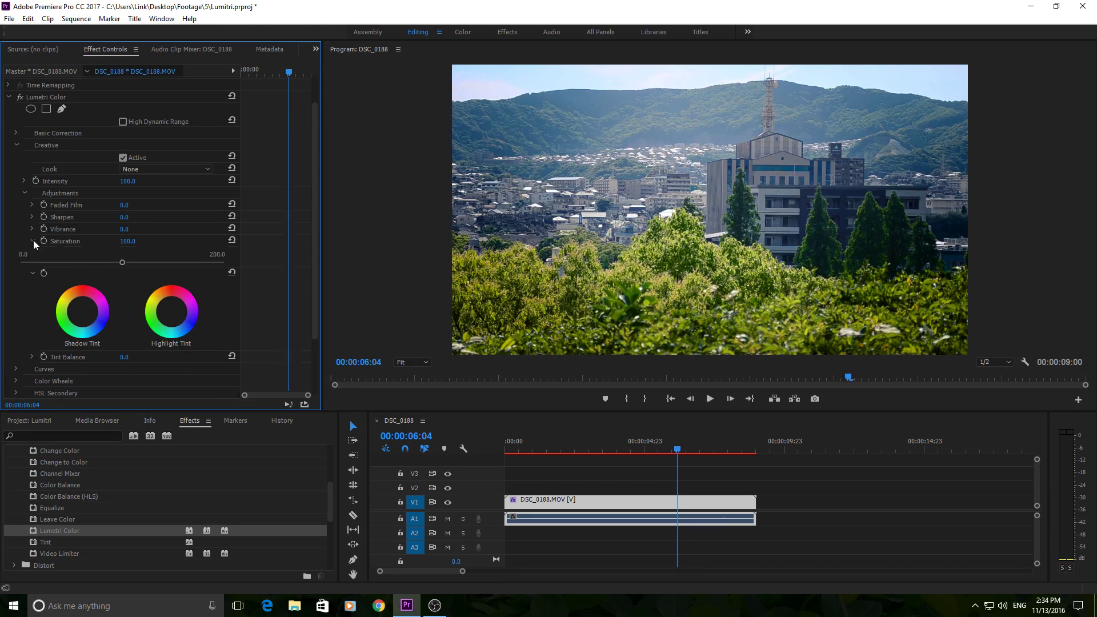
left_click(32, 228)
left_click(32, 218)
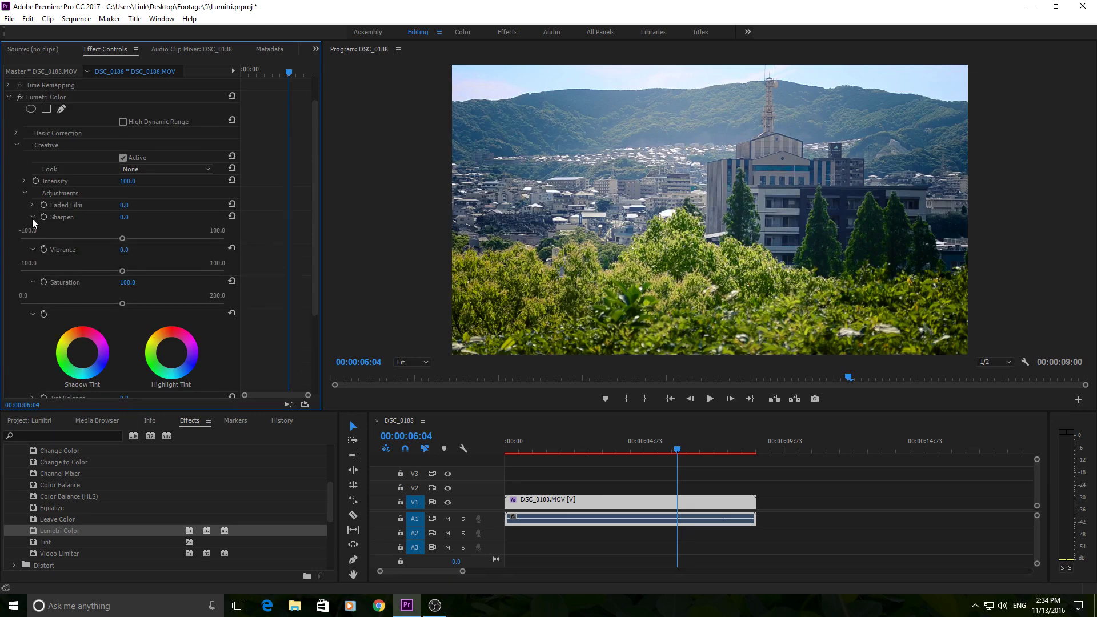
left_click(31, 218)
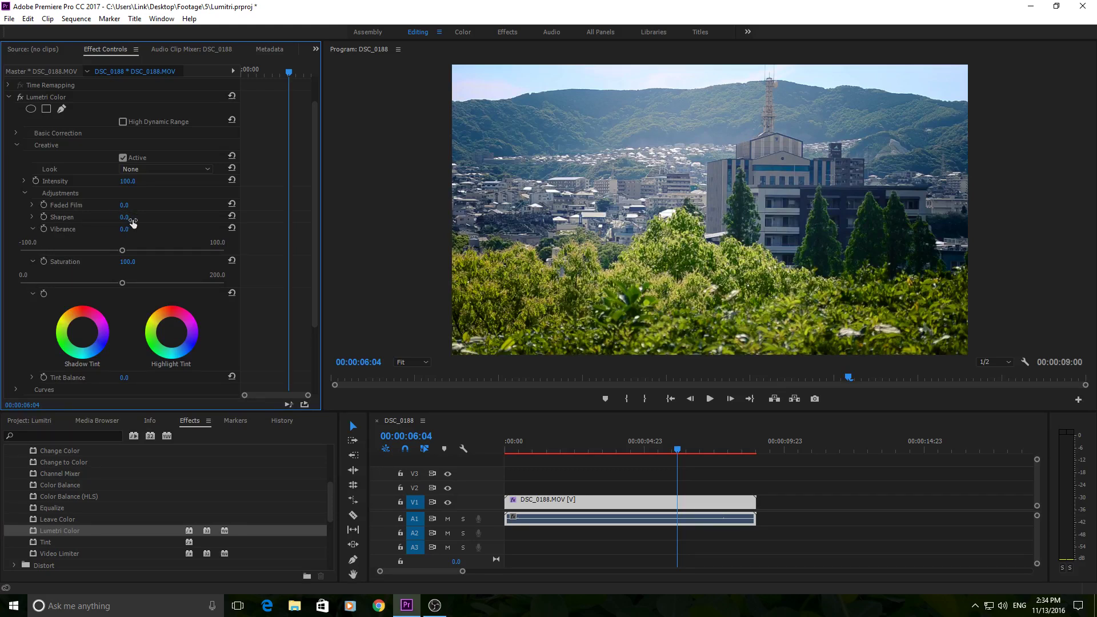
Try several Sharpen strengths up to 100 in the Creative adjustments and settle on 9.
left_click_drag(133, 223, 148, 221)
left_click_drag(125, 219, 349, 254)
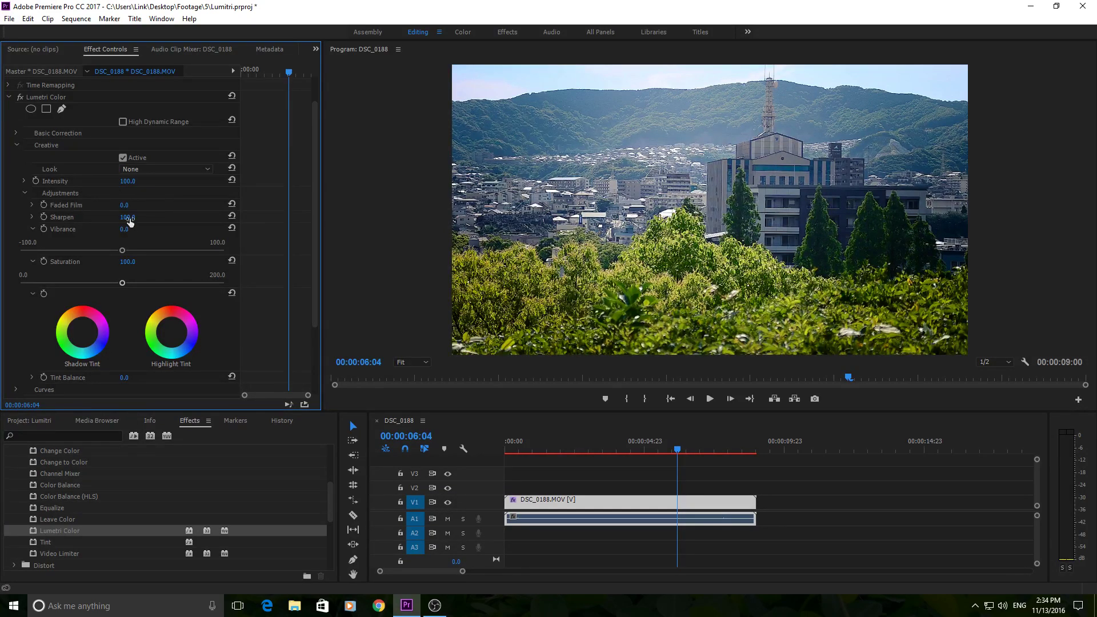
left_click_drag(135, 217, 110, 217)
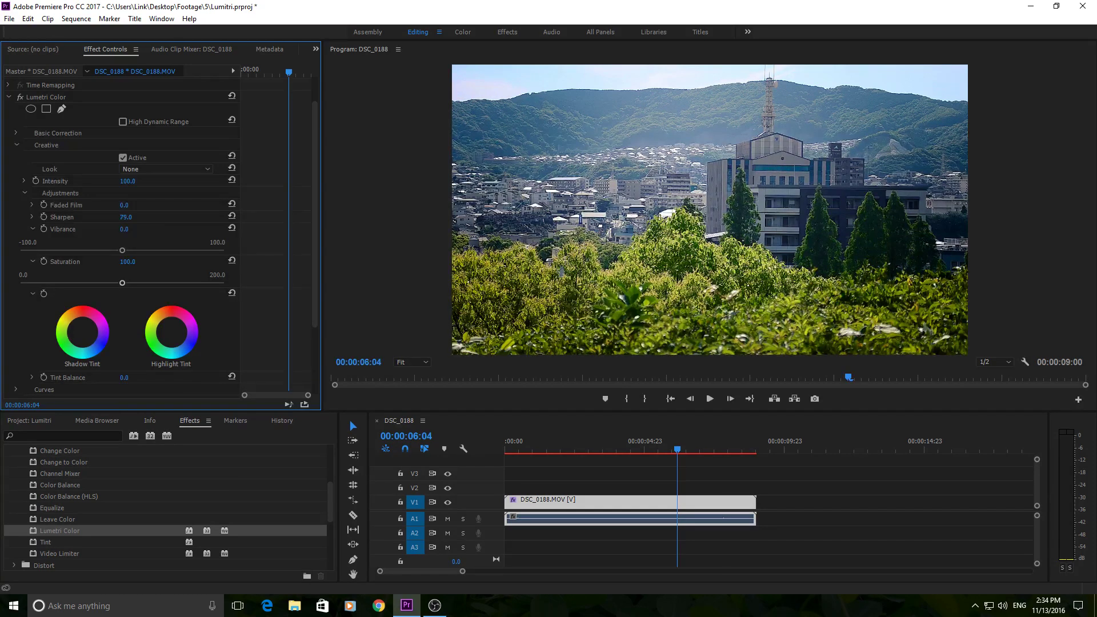
left_click(127, 219)
type("13")
key("Return")
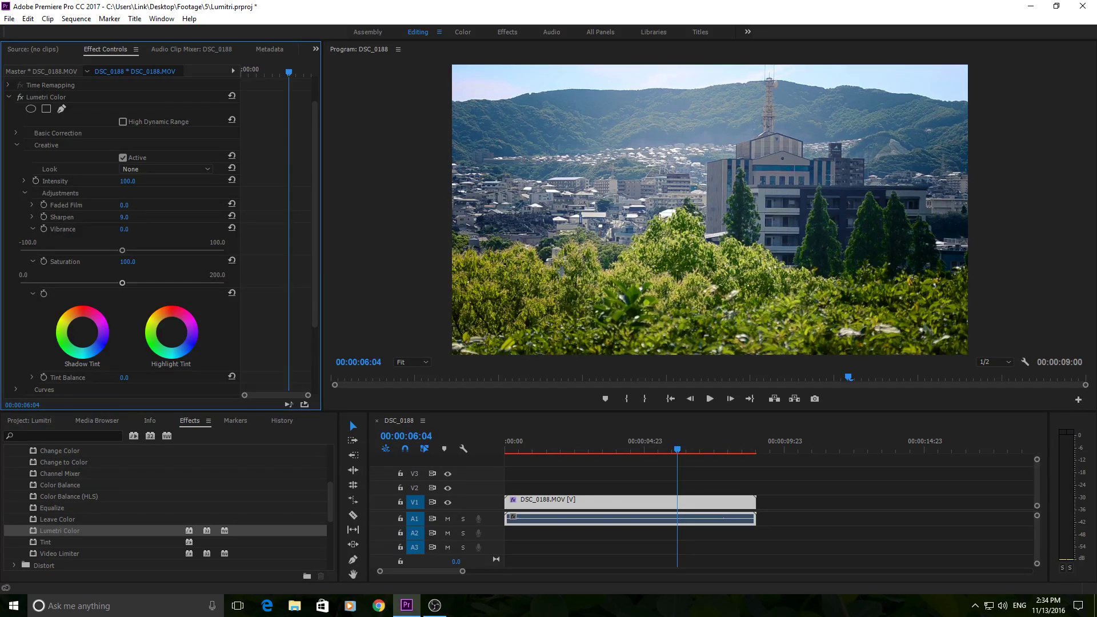
left_click(135, 216)
key("Return")
Set the Creative Vibrance to -5 and Saturation to 106.
left_click_drag(125, 234, 135, 233)
left_click_drag(130, 264, 135, 230)
left_click_drag(133, 262, 128, 262)
Apply the SL BLUE INTENSE look in the Creative section and set its Intensity to 42.
left_click(141, 170)
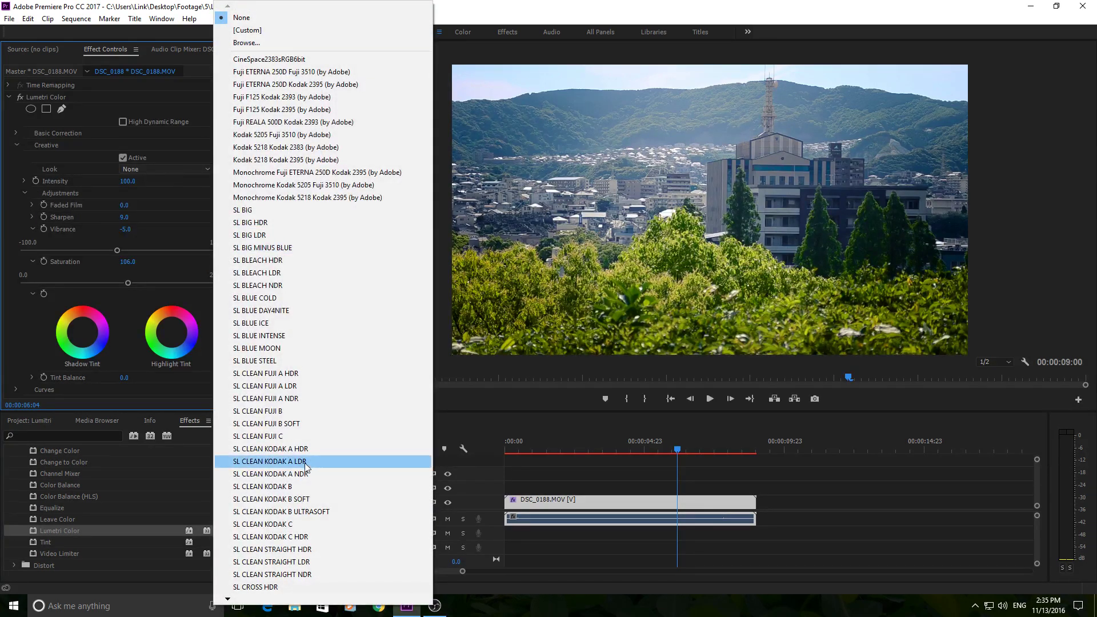
left_click(286, 337)
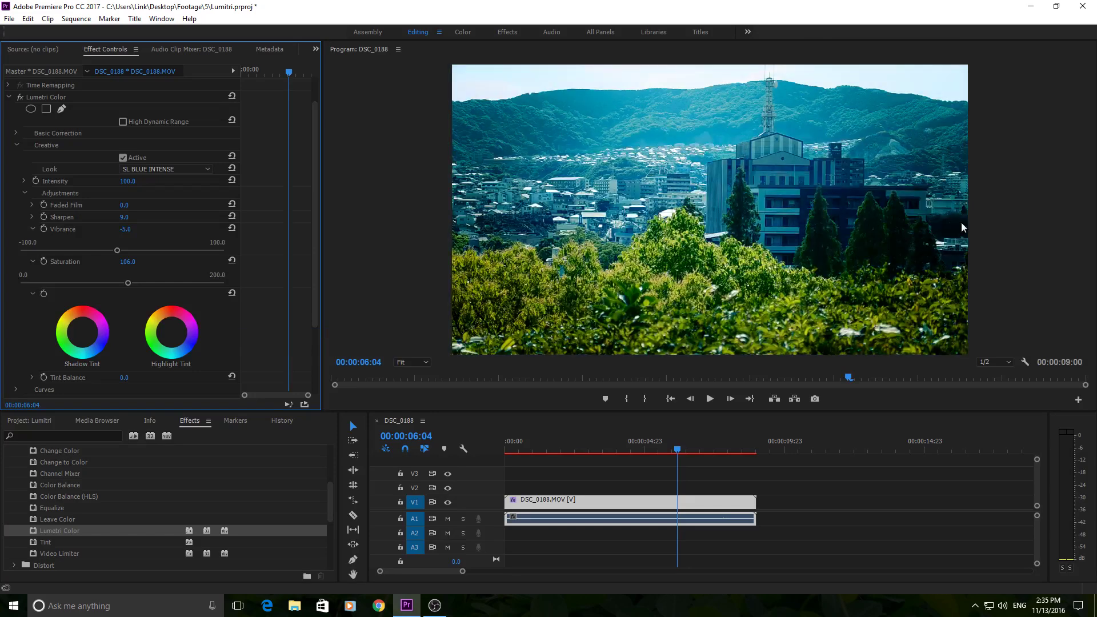
left_click_drag(131, 185, 135, 182)
Compare the clip with the Creative section inactive and active, and set the Look back to None.
left_click(170, 171)
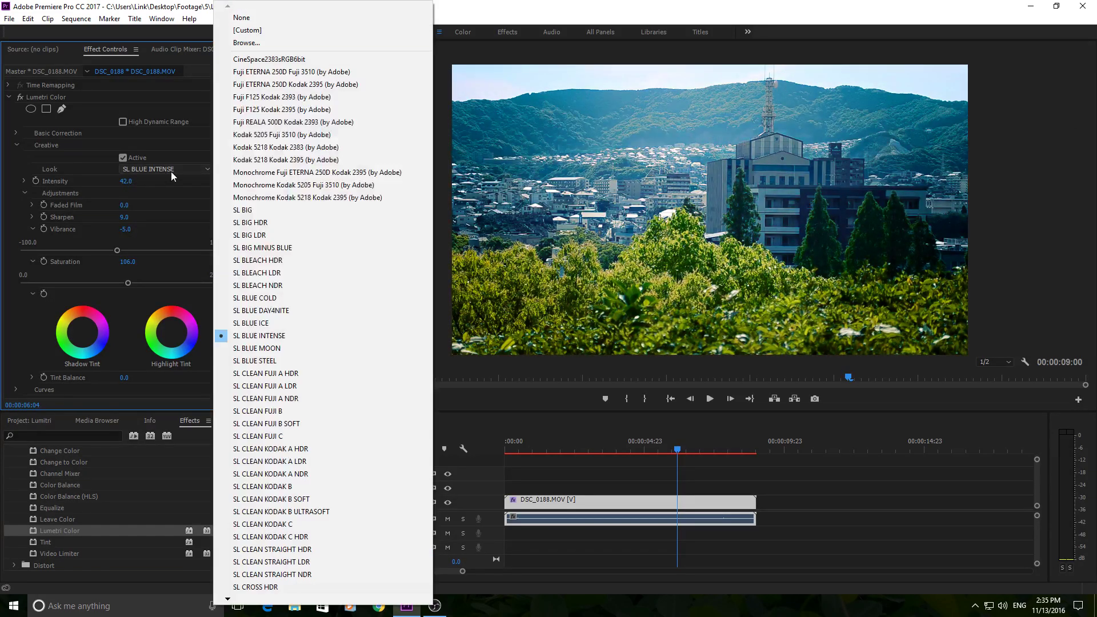
left_click(127, 156)
left_click(125, 158)
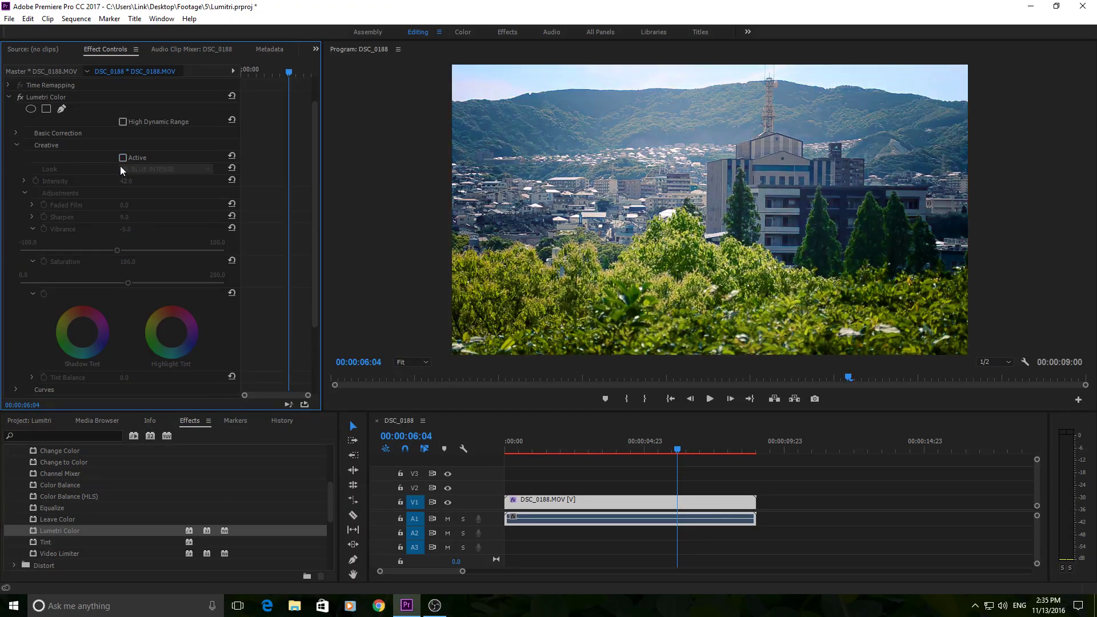
left_click(122, 157)
left_click(135, 171)
left_click(233, 17)
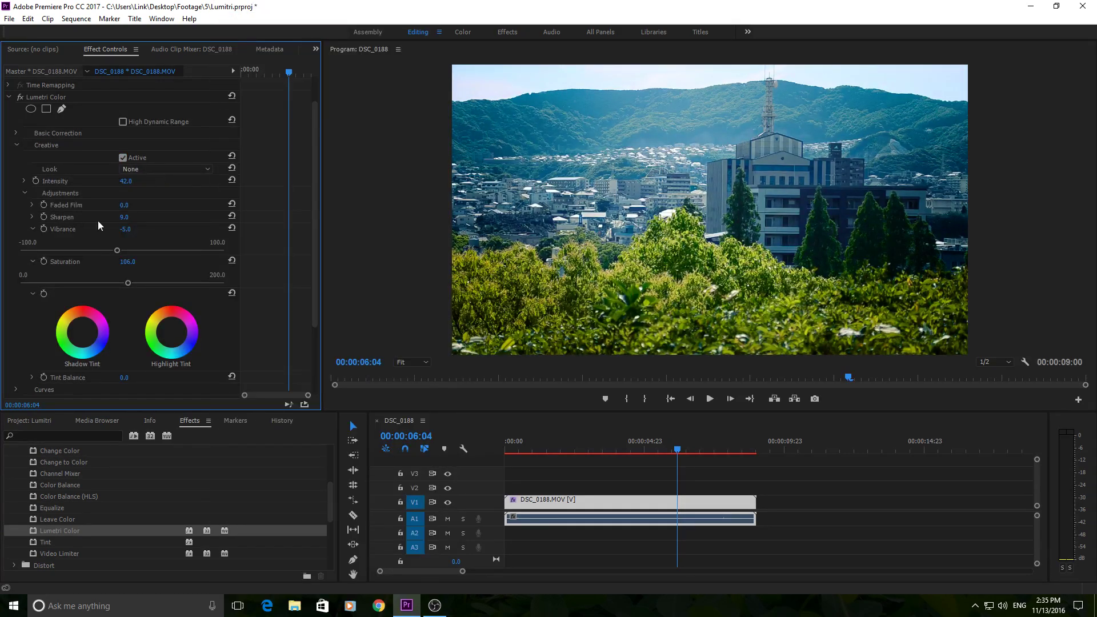
Shift the Creative Highlight Tint slightly from the wheel's centre toward green.
scroll(20, 338, "down", 2)
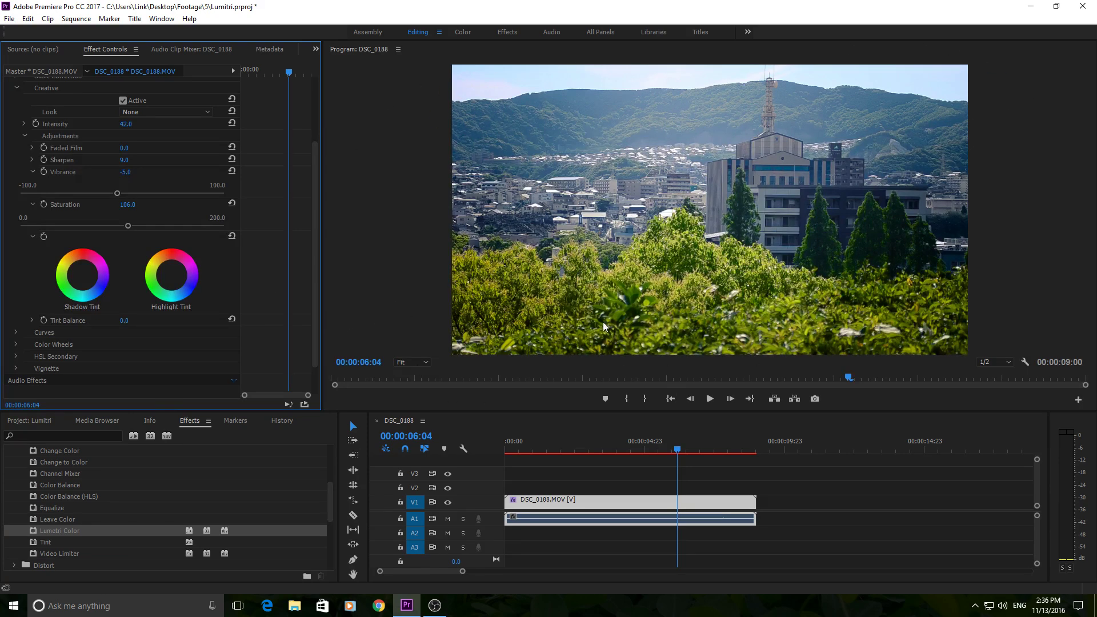
left_click(169, 279)
left_click_drag(170, 276, 168, 277)
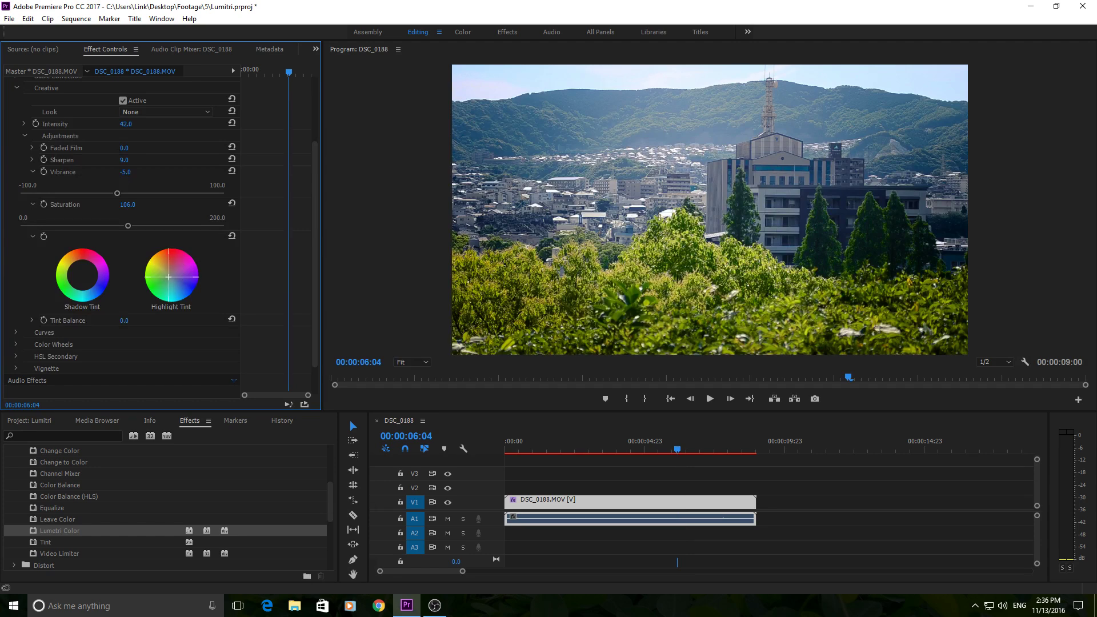
Shift the Creative Shadow Tint slightly from the wheel's centre toward magenta-red.
left_click(82, 275)
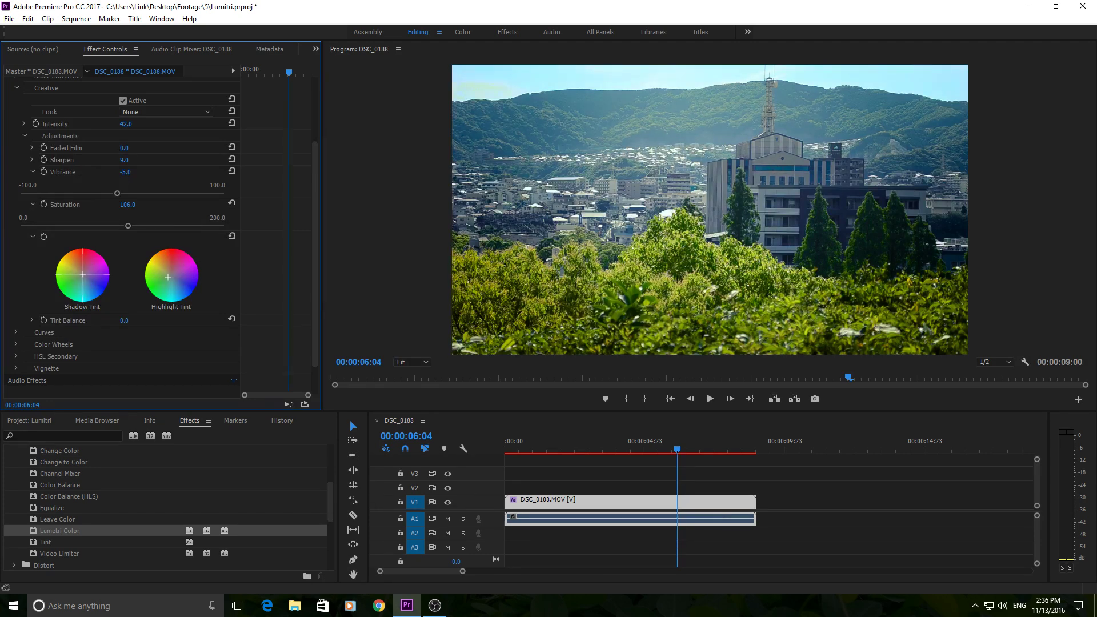
left_click_drag(83, 275, 86, 272)
scroll(32, 136, "up", 3)
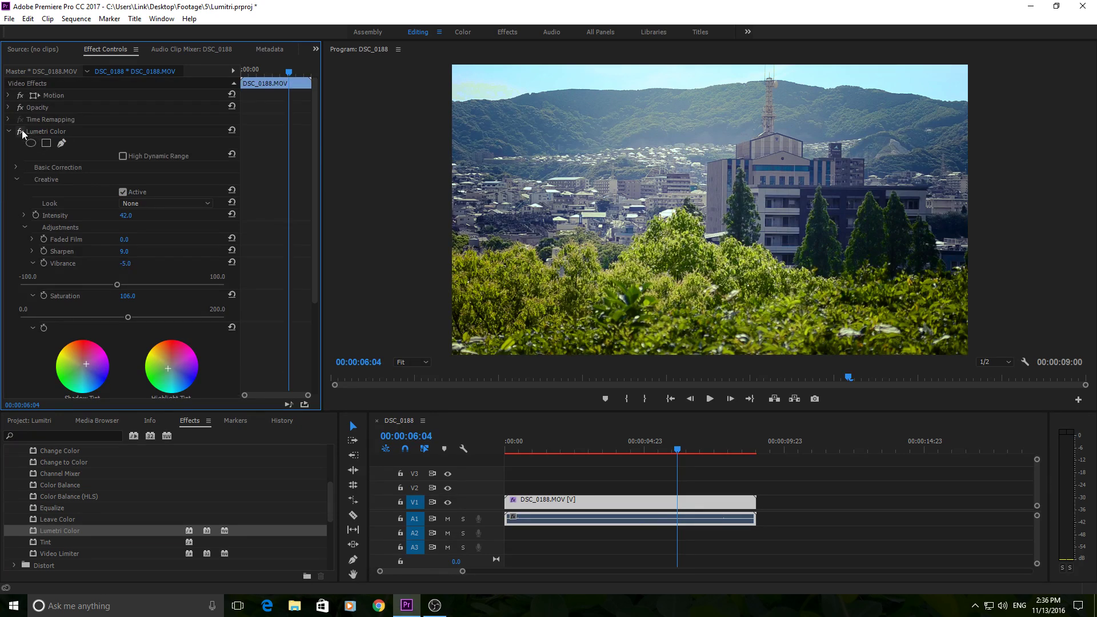
Compare the clip with the Lumetri Color effect disabled and enabled, leaving it enabled.
left_click(22, 129)
left_click(22, 129)
left_click(22, 129)
left_click(22, 129)
scroll(283, 293, "down", 5)
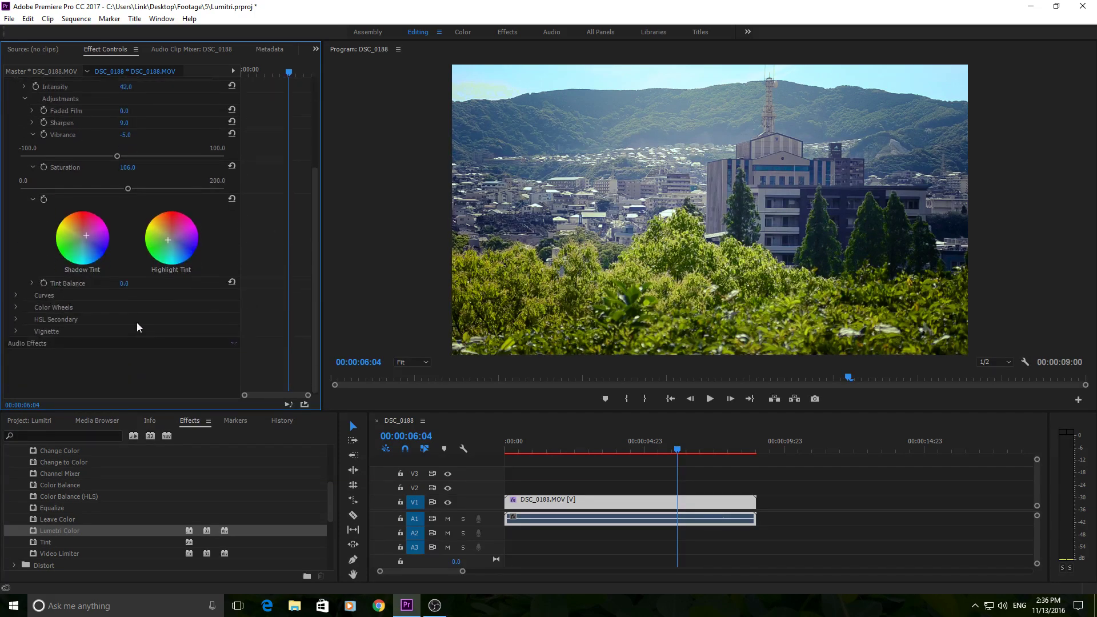
scroll(12, 305, "up", 5)
Try different tints on the Color Wheels Midtones wheel, return its point to the centre, and collapse the section.
left_click(16, 166)
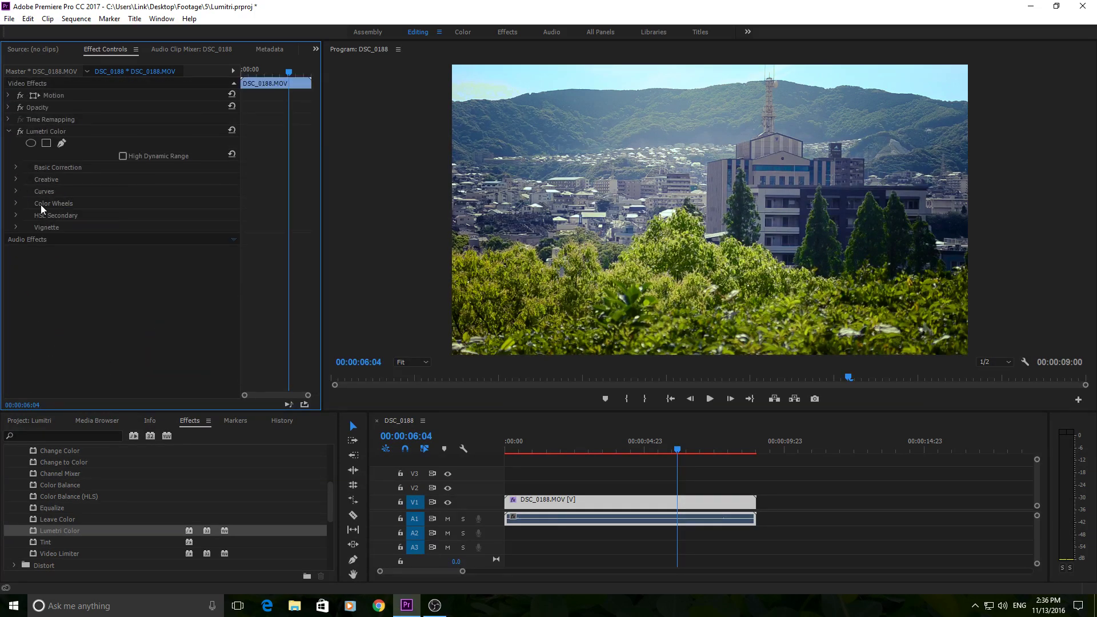
left_click(16, 204)
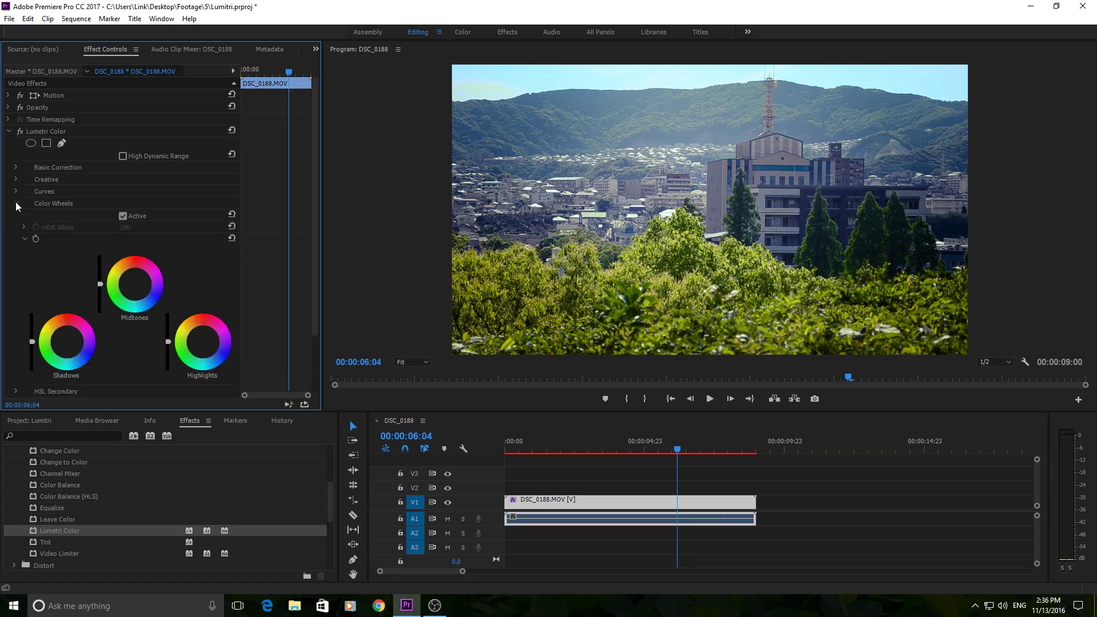
scroll(163, 197, "down", 2)
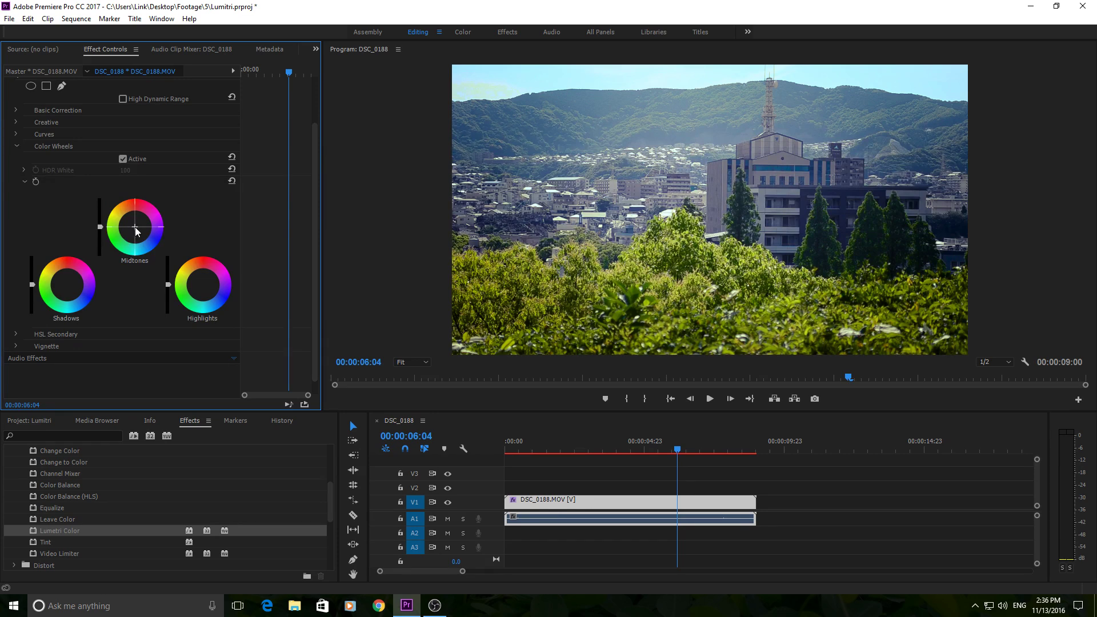
left_click_drag(135, 227, 132, 225)
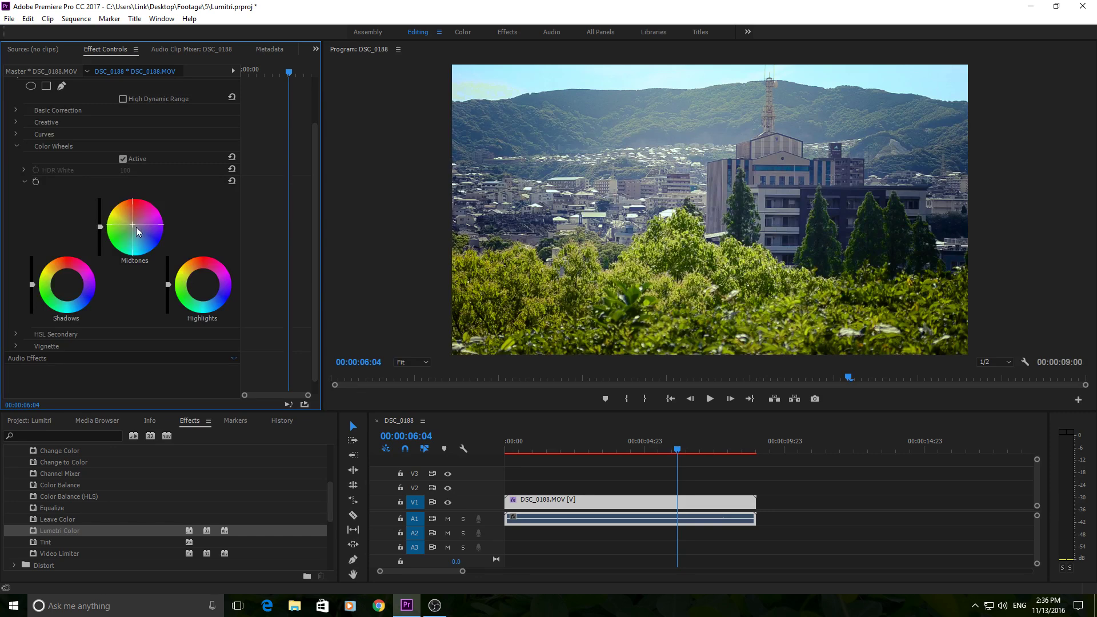
left_click_drag(136, 227, 142, 230)
left_click_drag(143, 230, 139, 236)
left_click_drag(136, 247, 134, 227)
left_click(15, 146)
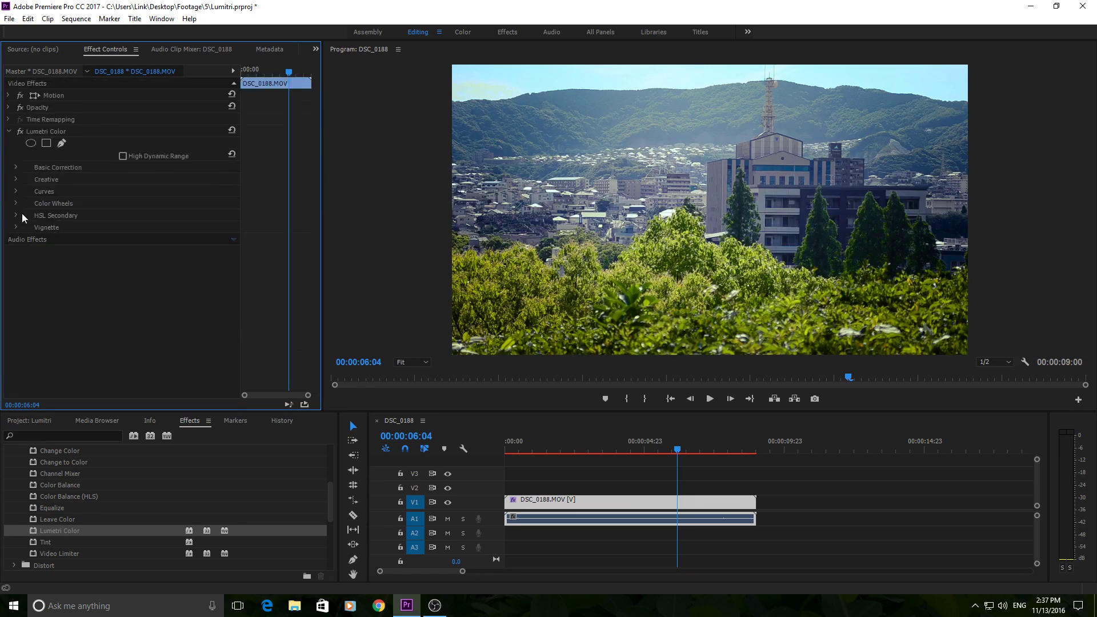
Examine the Key, Refine and Correction settings of the HSL Secondary section.
left_click(18, 215)
scroll(43, 258, "down", 2)
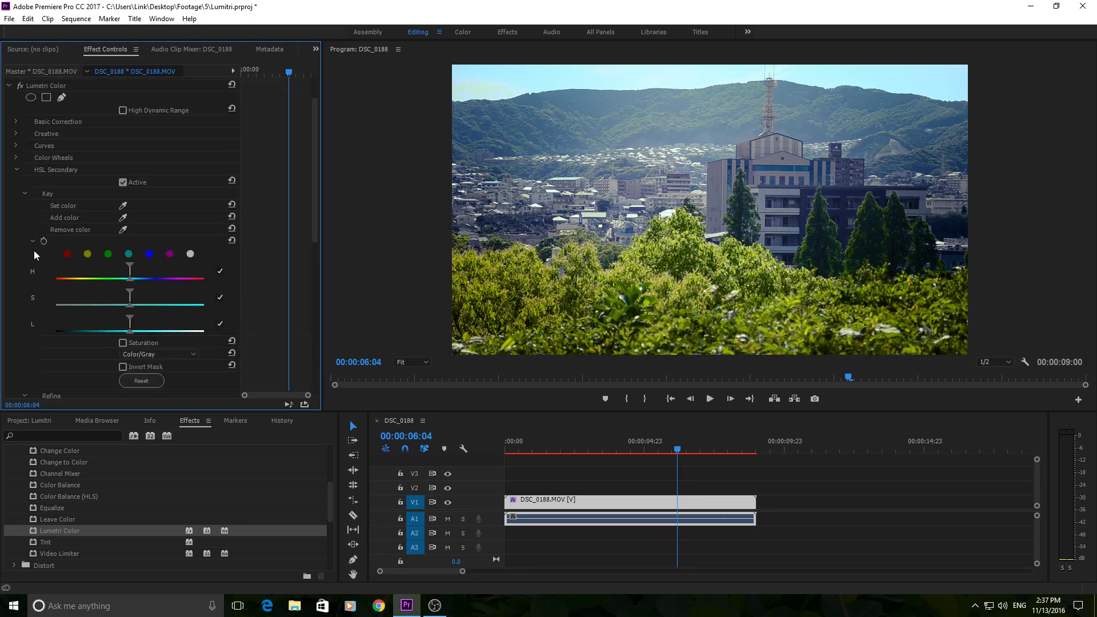
scroll(33, 250, "down", 3)
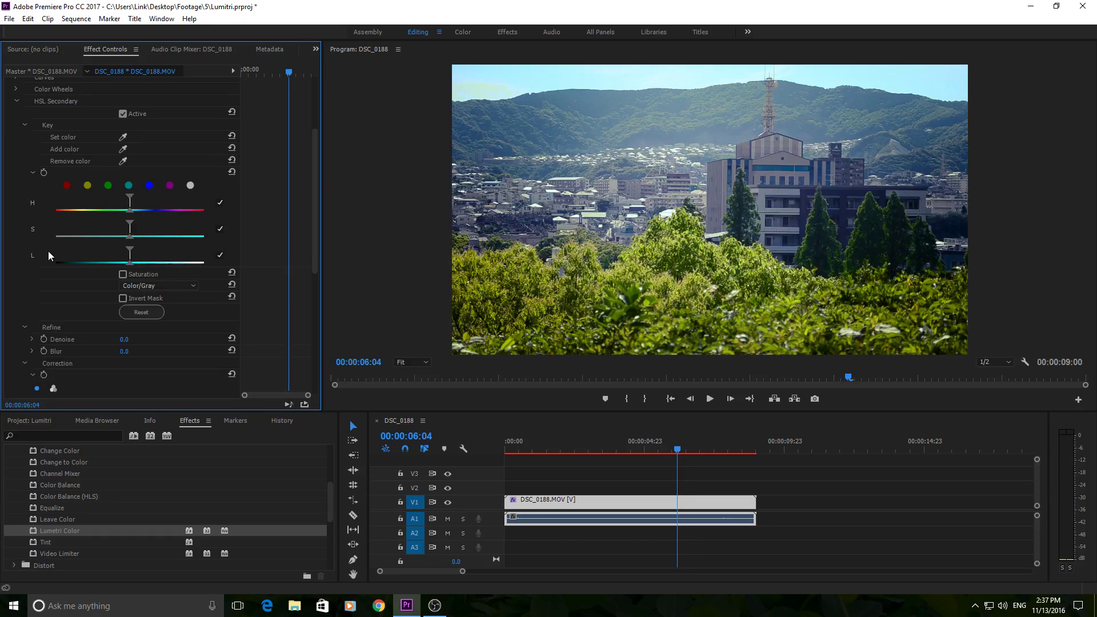
scroll(56, 236, "down", 1)
scroll(51, 243, "up", 2)
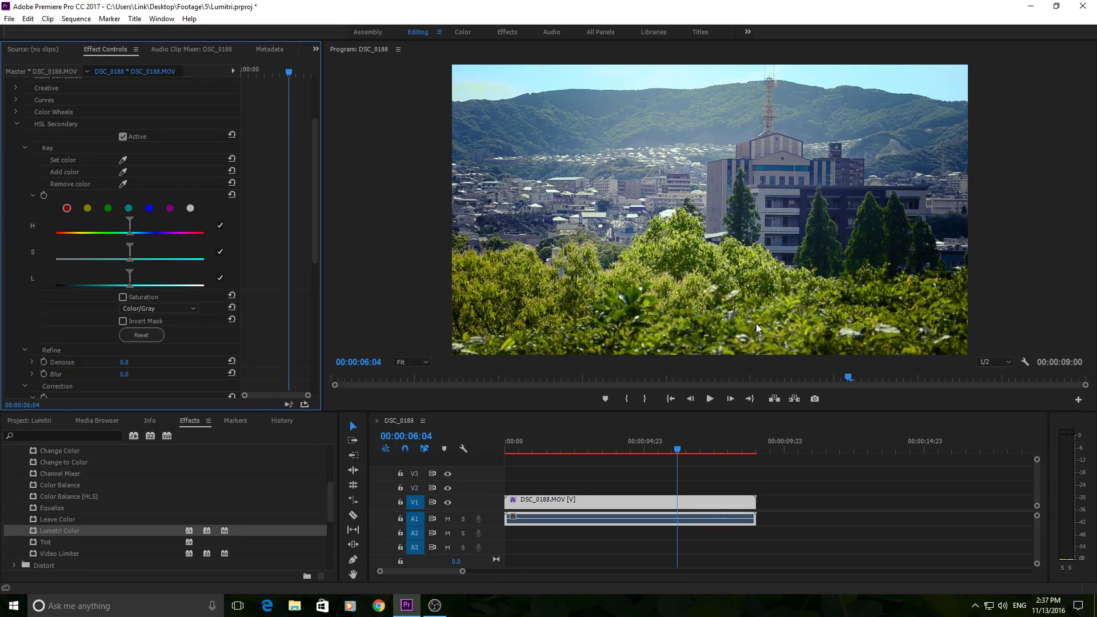
scroll(77, 296, "up", 1)
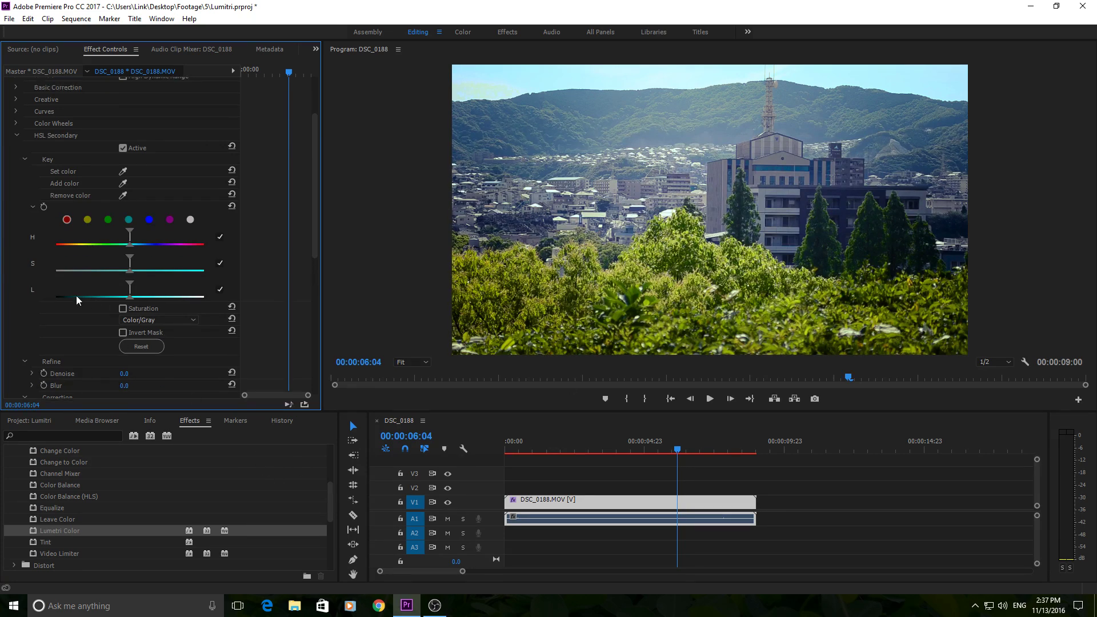
scroll(64, 146, "up", 1)
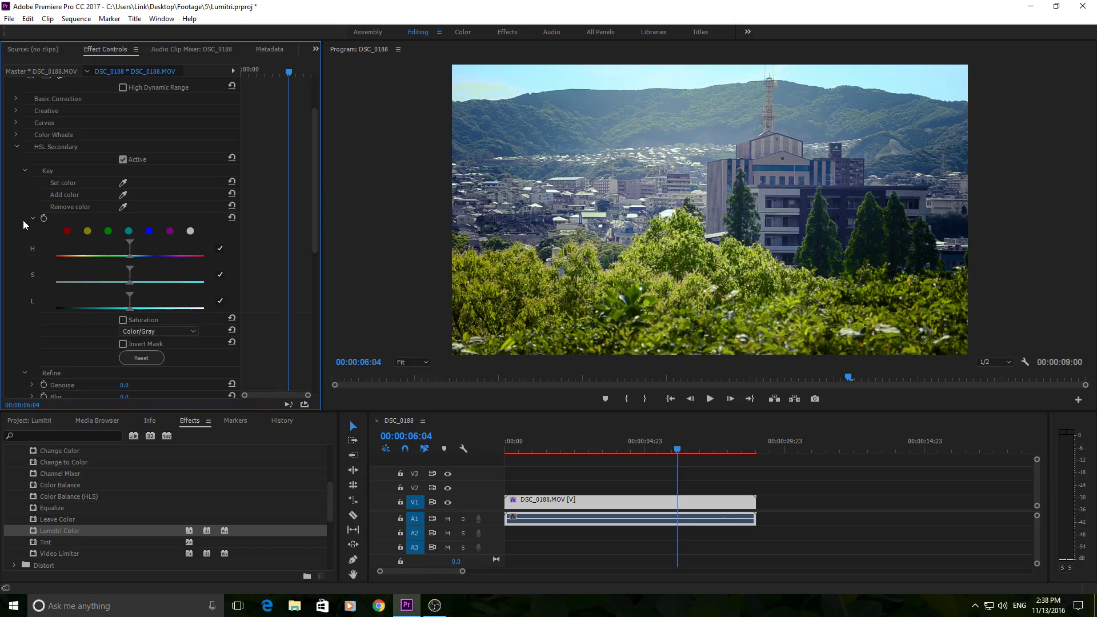
scroll(9, 258, "down", 2)
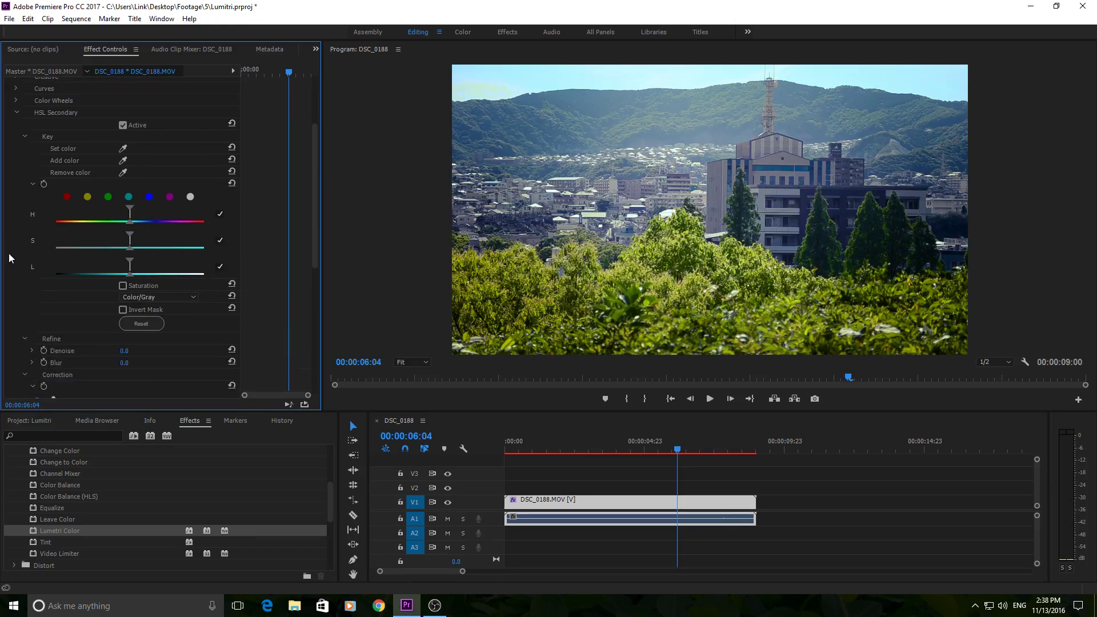
scroll(9, 254, "down", 3)
scroll(25, 215, "up", 3)
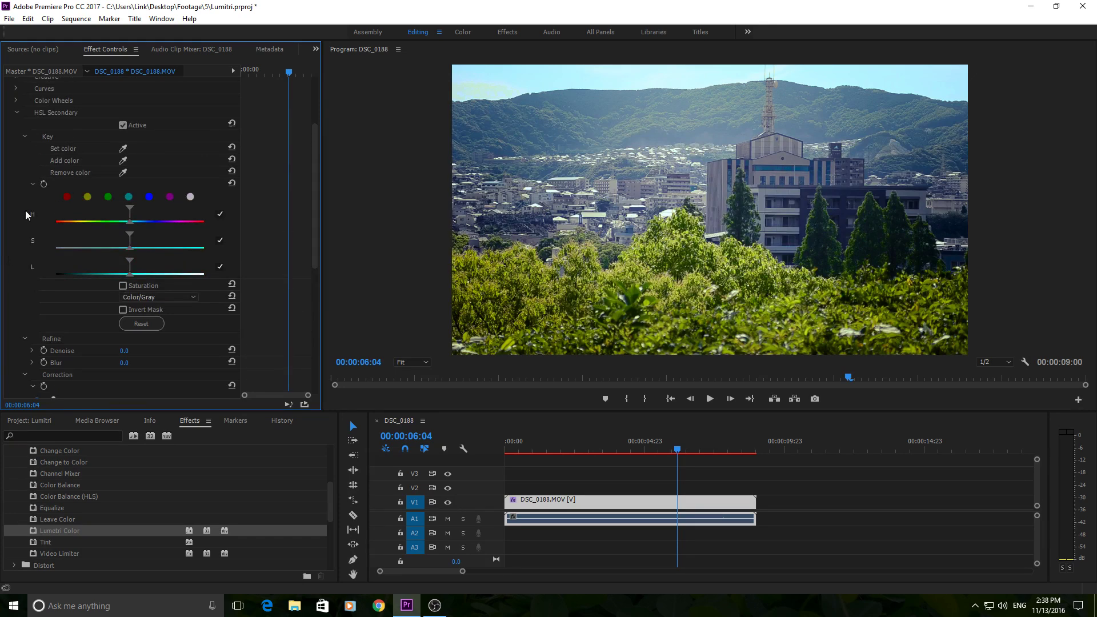
left_click(19, 112)
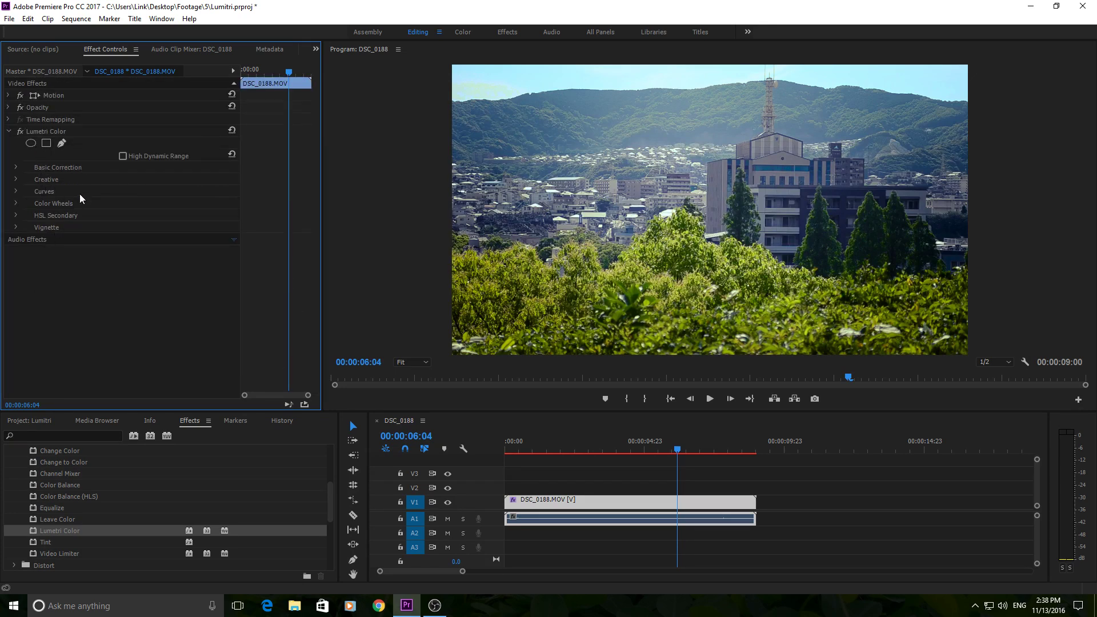
Add a four-point polygon mask to Lumetri Color and pull its two left corners to the frame's left edge.
left_click(47, 143)
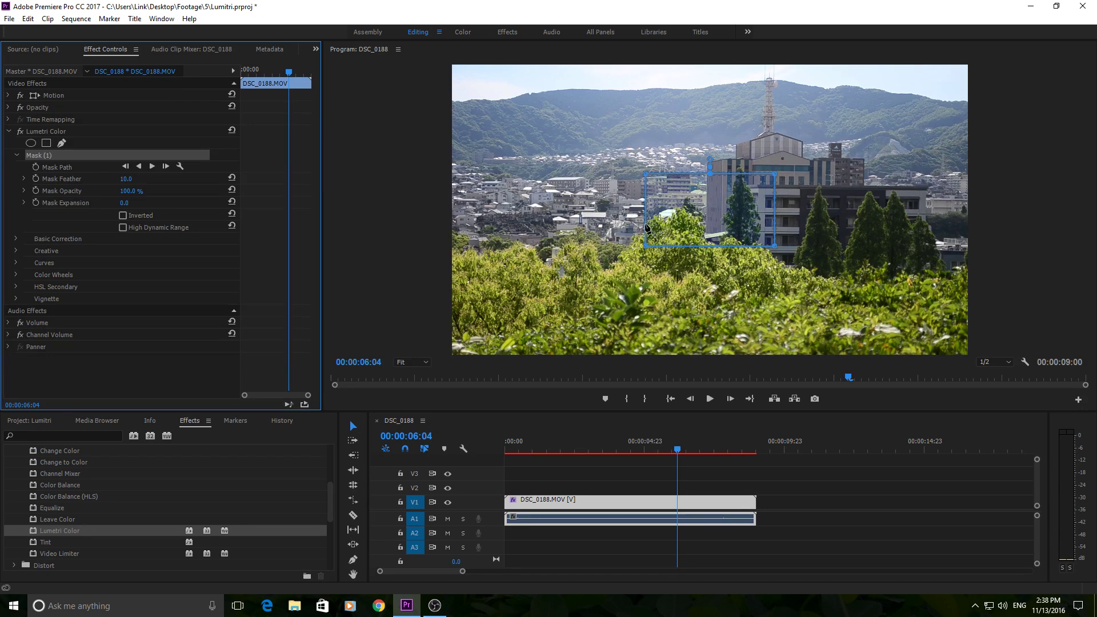
left_click(647, 254)
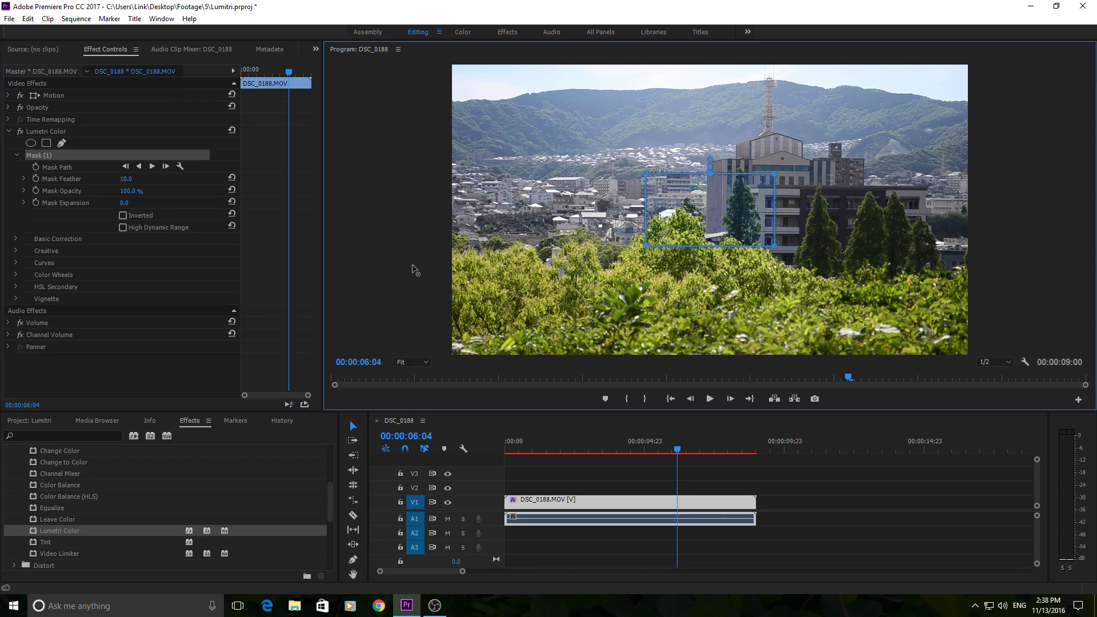
left_click_drag(416, 270, 451, 246)
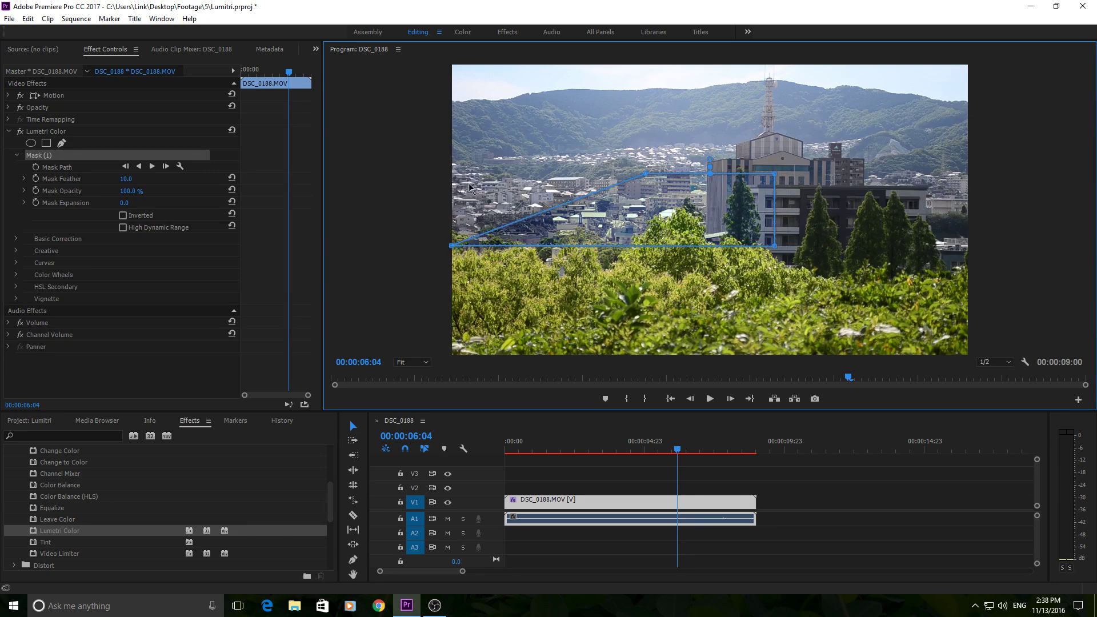
left_click_drag(458, 189, 451, 186)
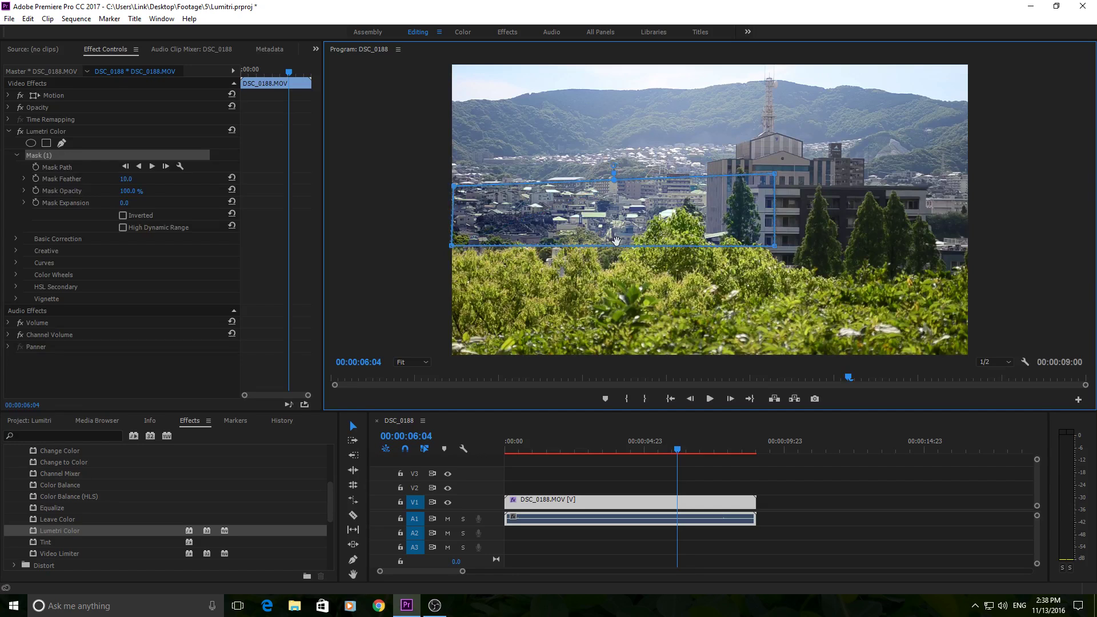
Move the mask up over the hillside, undo the extra point on its lower edge, and extend its right corners past the frame's right edge.
mouse_move(617, 241)
left_mouse_down()
mouse_move(616, 196)
mouse_move(617, 247)
left_mouse_up()
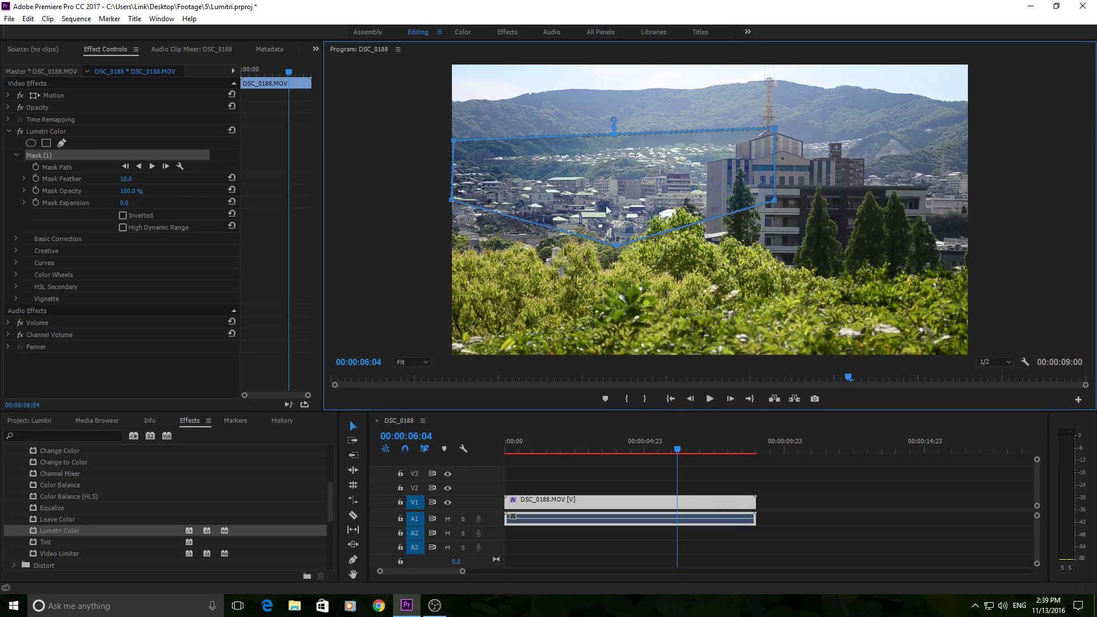
key("ctrl+z")
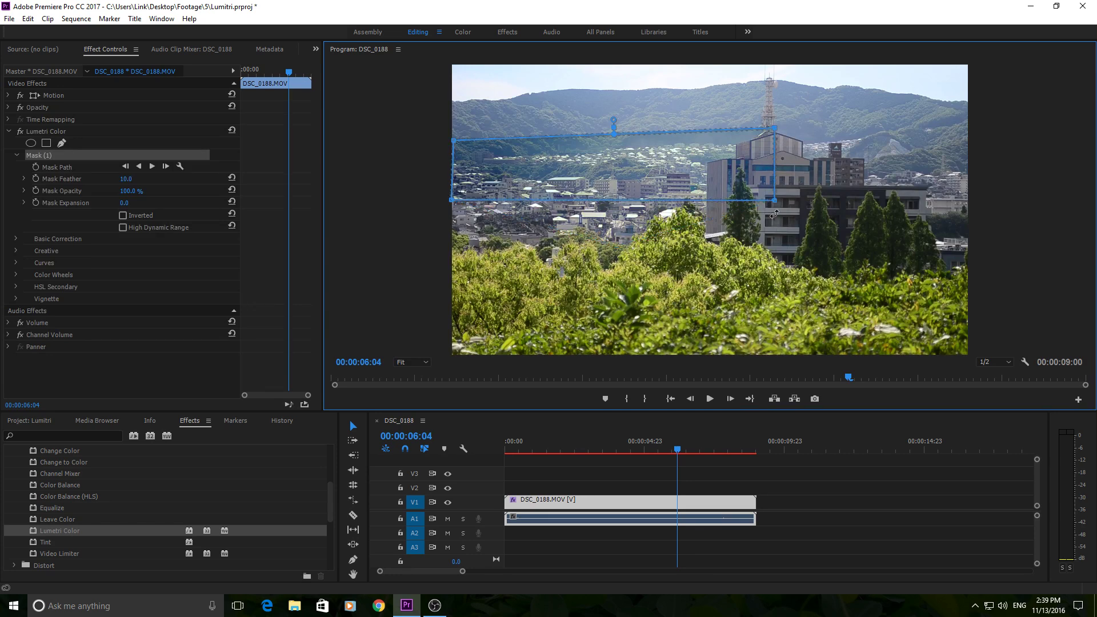
left_click_drag(775, 128, 981, 121)
left_click_drag(774, 200, 974, 205)
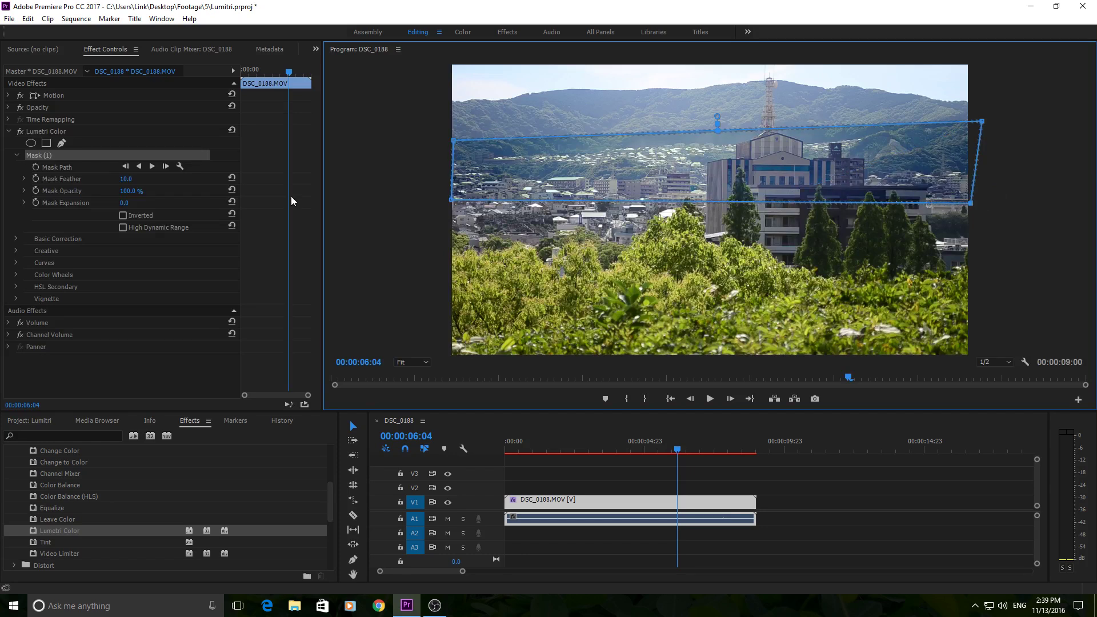
Set the Basic Correction Contrast to 150 and the Mask Feather to 116.
left_click(16, 236)
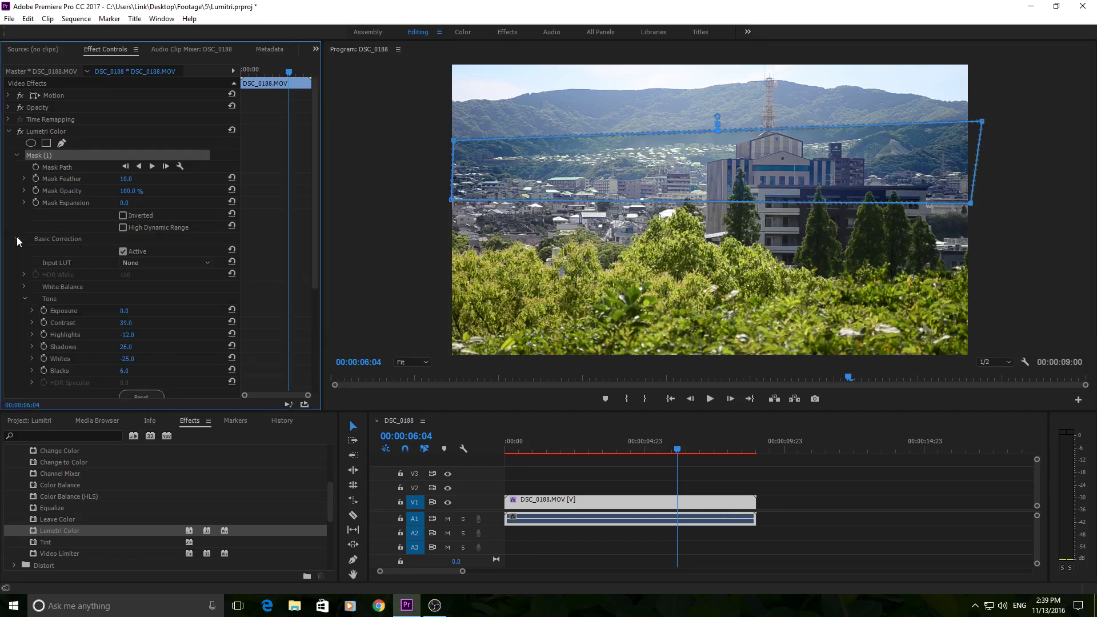
left_click(17, 238)
left_click(16, 245)
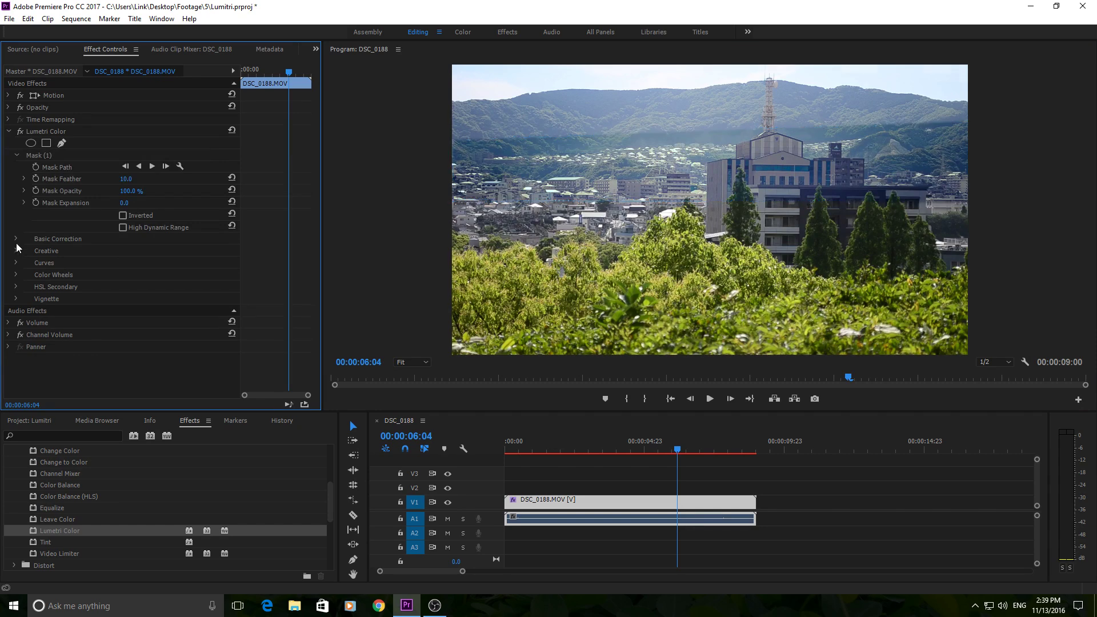
left_click(16, 240)
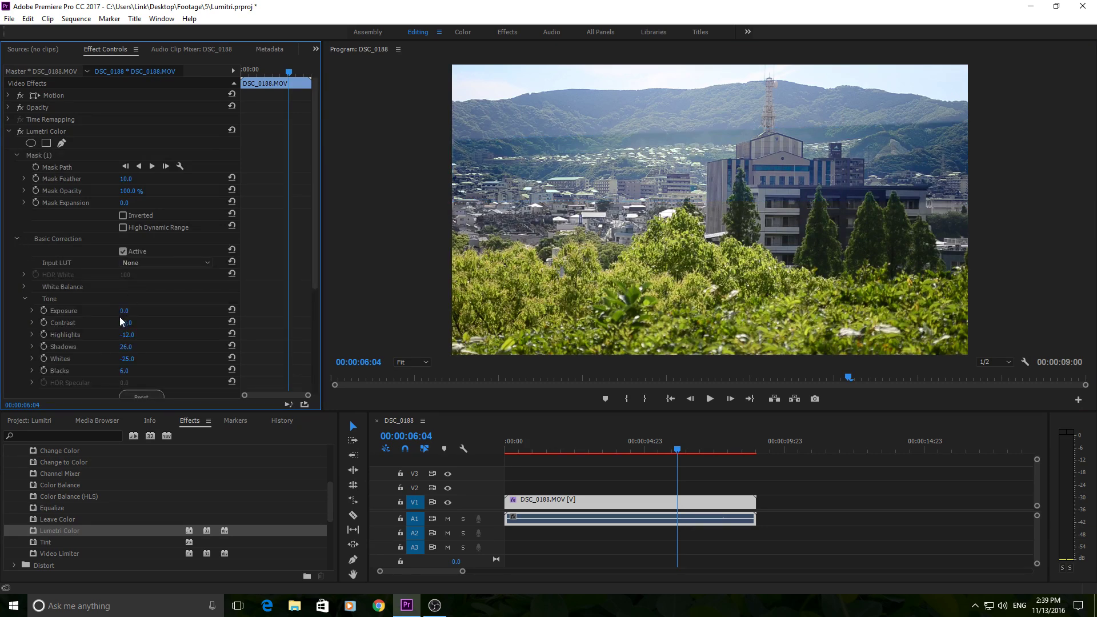
left_click_drag(122, 322, 135, 323)
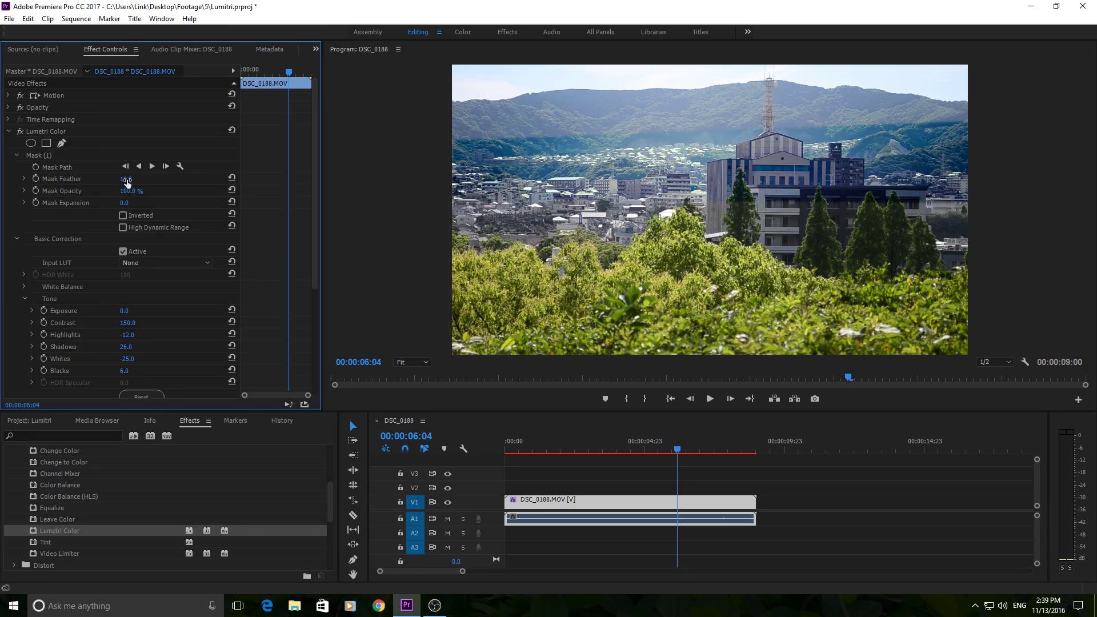
left_click_drag(127, 179, 135, 179)
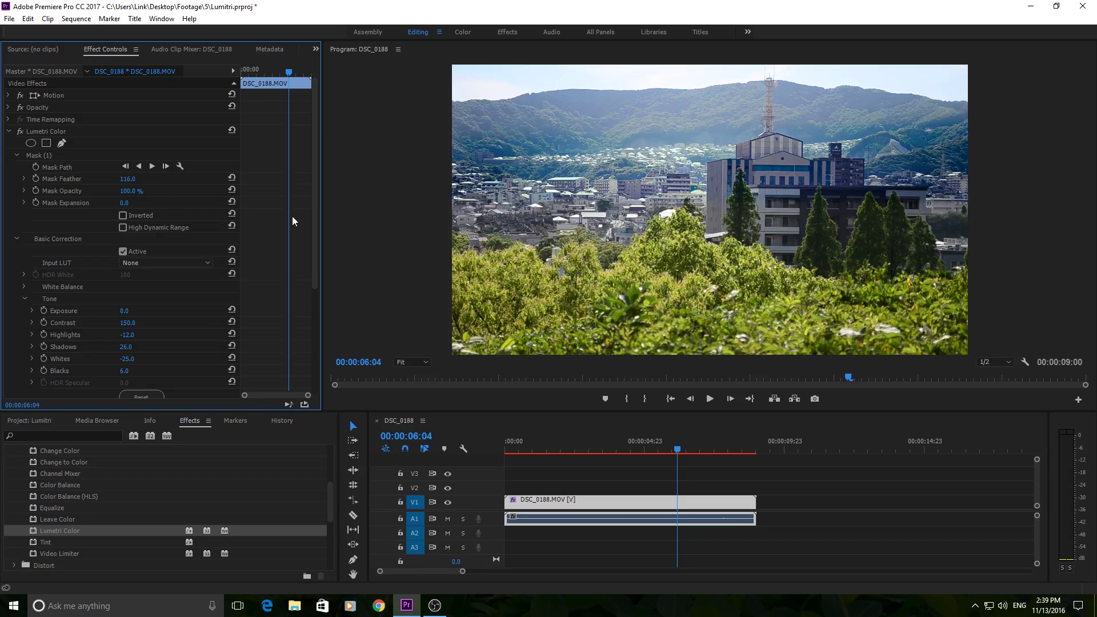
Deselect and reselect the DSC_0188.MOV clip, and compare it with the masked Lumetri Color effect off and on.
left_click(857, 514)
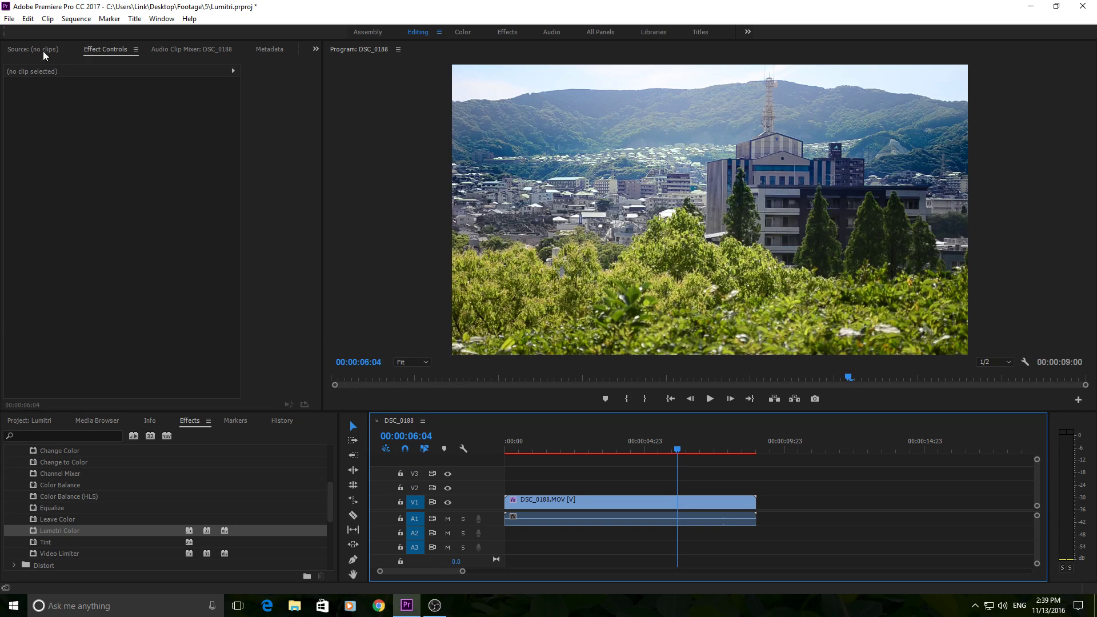
left_click(589, 501)
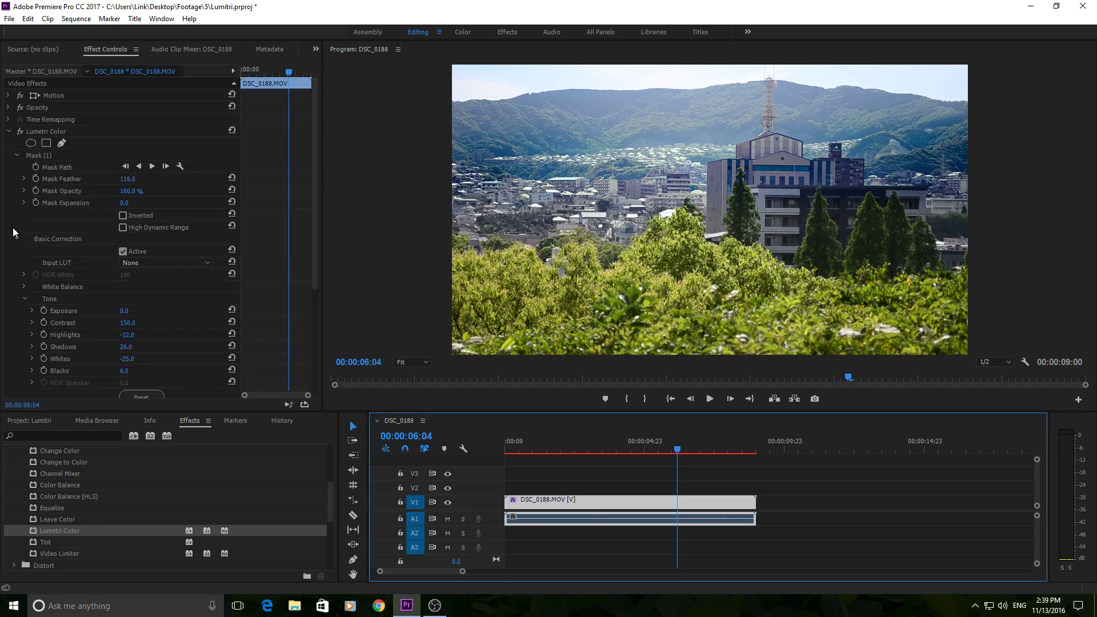
left_click(20, 131)
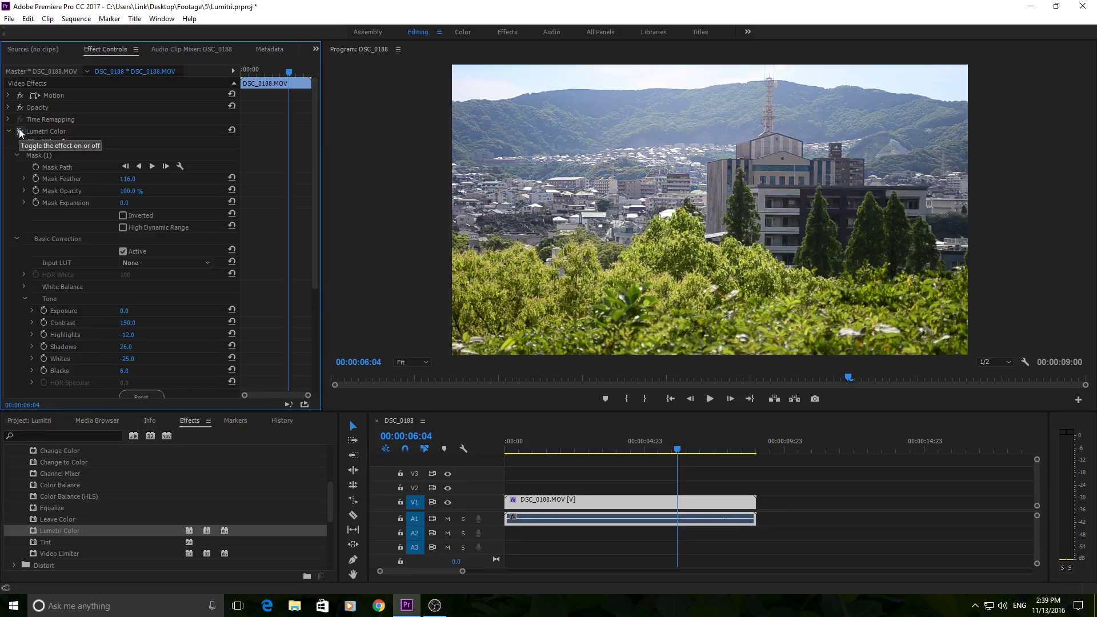
left_click(19, 131)
left_click(19, 131)
left_click(19, 131)
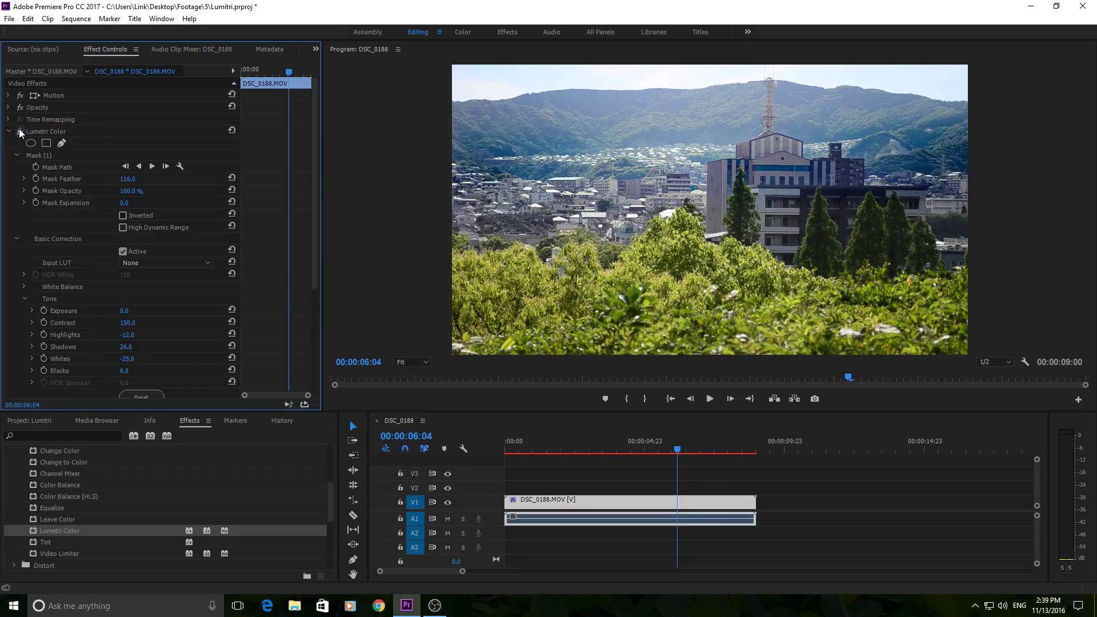
left_click(19, 131)
left_click(19, 131)
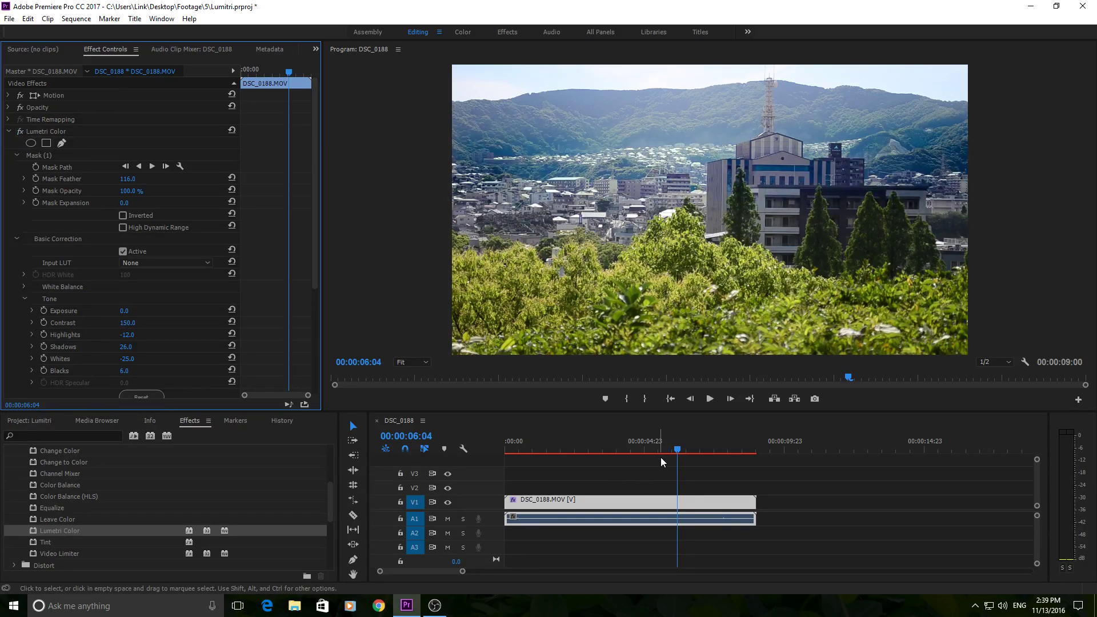
Play and scrub through the clip to review the masked grade, and collapse the Mask (1) and Basic Correction settings.
left_click_drag(679, 451, 606, 454)
key("space")
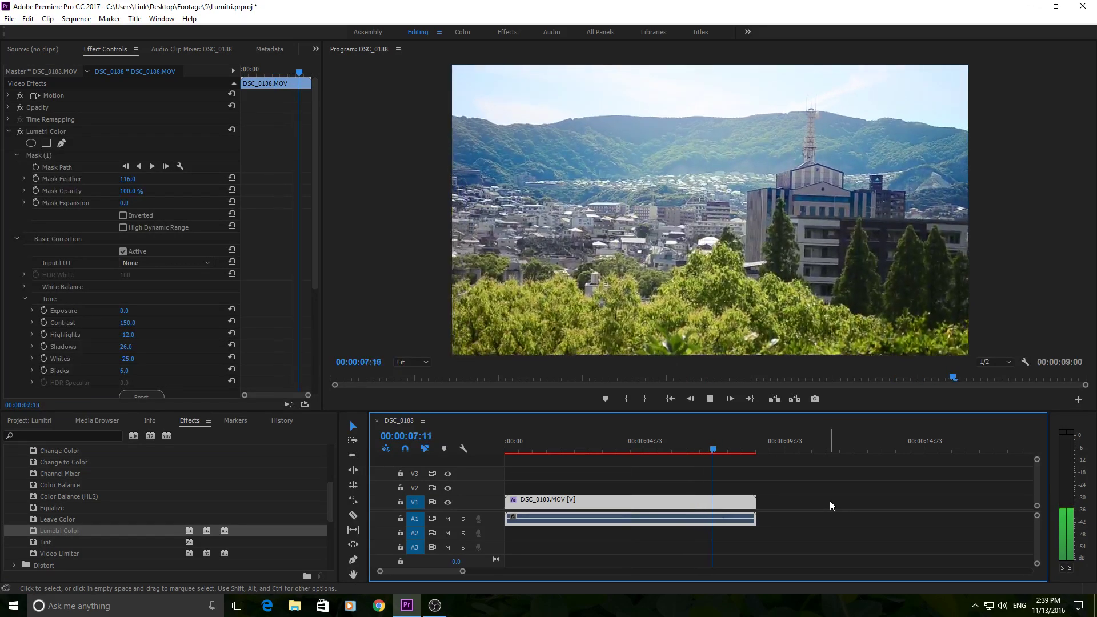
key("space")
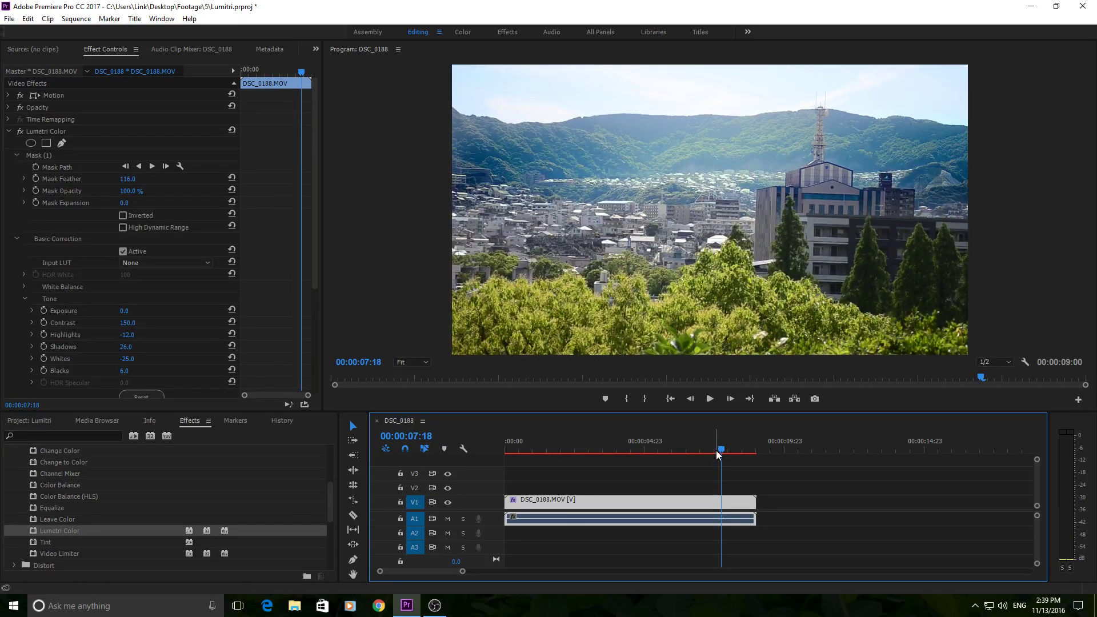
left_click_drag(715, 451, 528, 422)
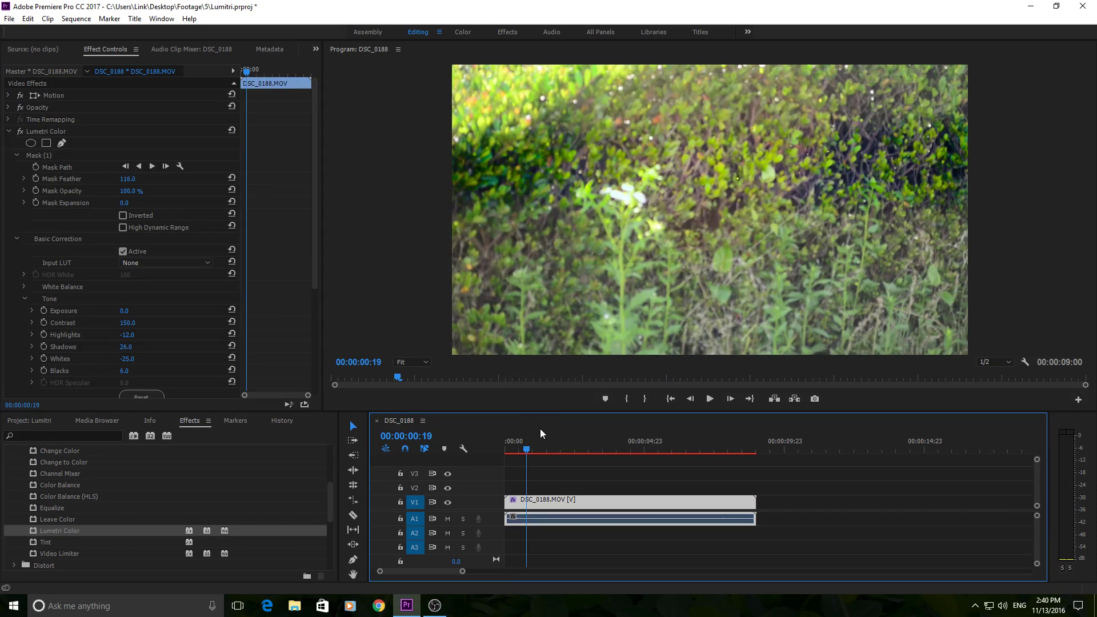
left_click_drag(542, 441, 663, 454)
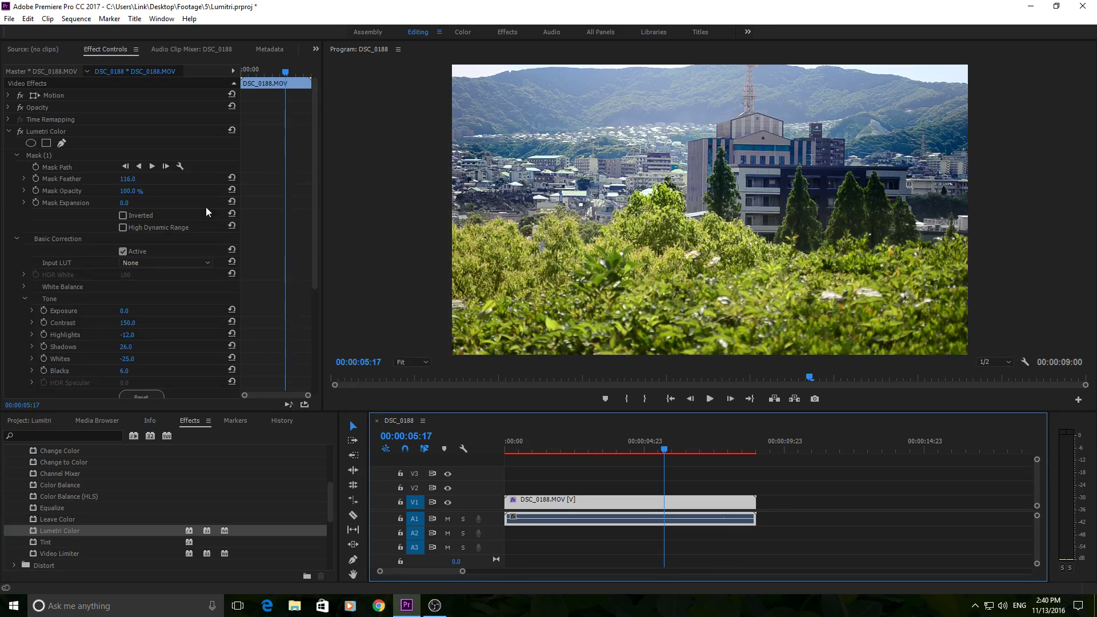
left_click(16, 155)
left_click(17, 179)
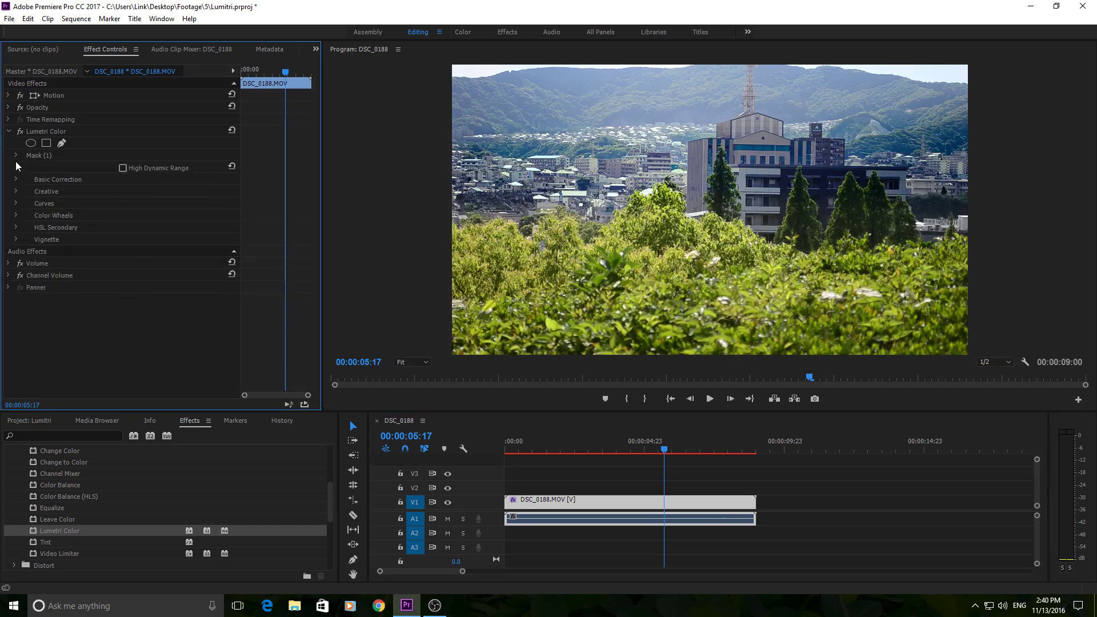